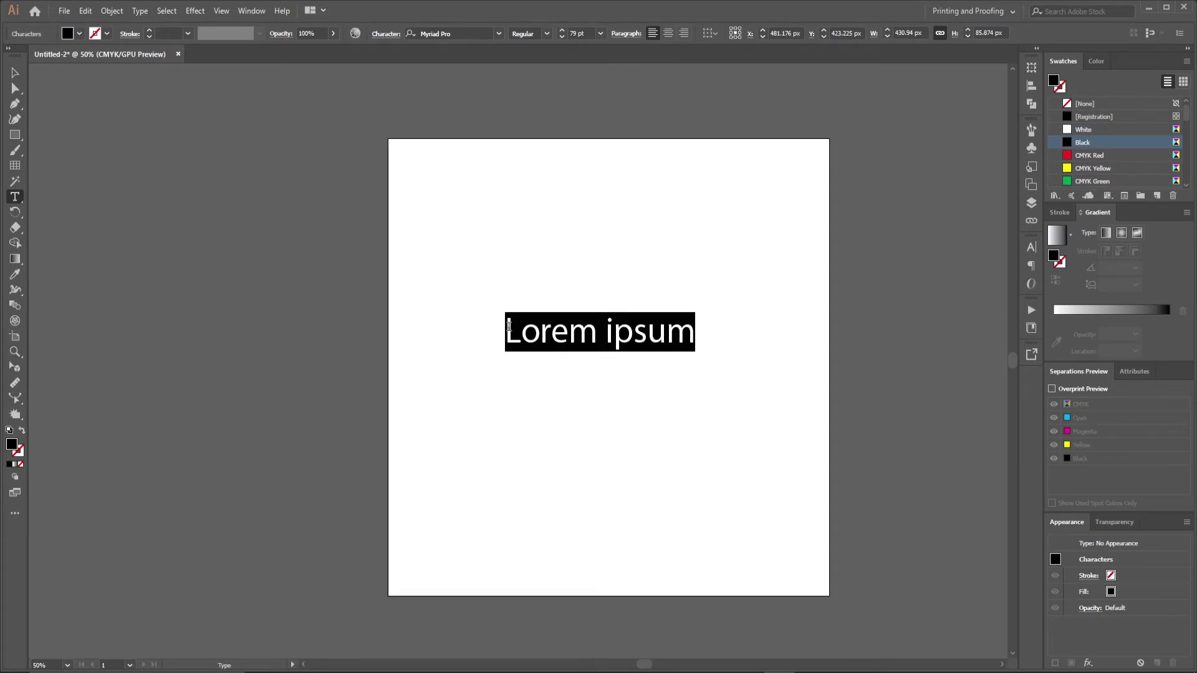
Set the font of the "Lorem ipsum" placeholder text to Impact.
{"action": "left_click_drag", "start_coordinate": [509, 325], "coordinate": [722, 329]}
{"action": "left_click", "coordinate": [500, 34]}
{"action": "left_click", "coordinate": [501, 35]}
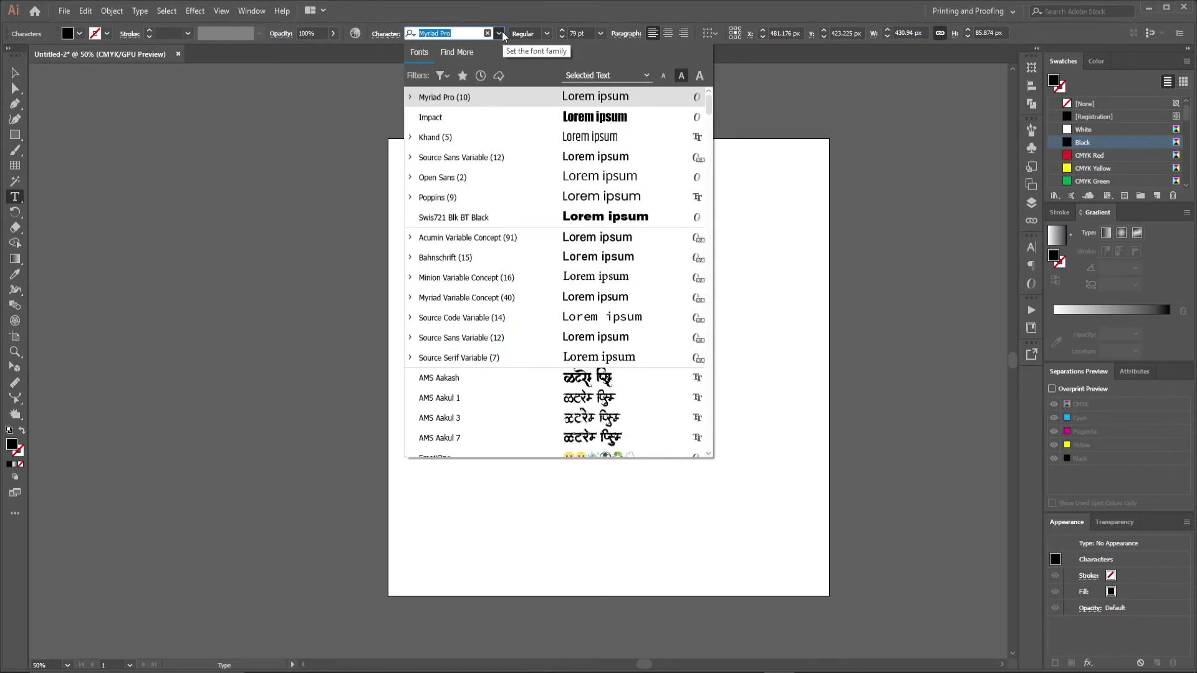
{"action": "left_click", "coordinate": [508, 324]}
Replace the "Lorem ipsum" placeholder text with "3D".
{"action": "left_click_drag", "start_coordinate": [508, 325], "coordinate": [721, 330]}
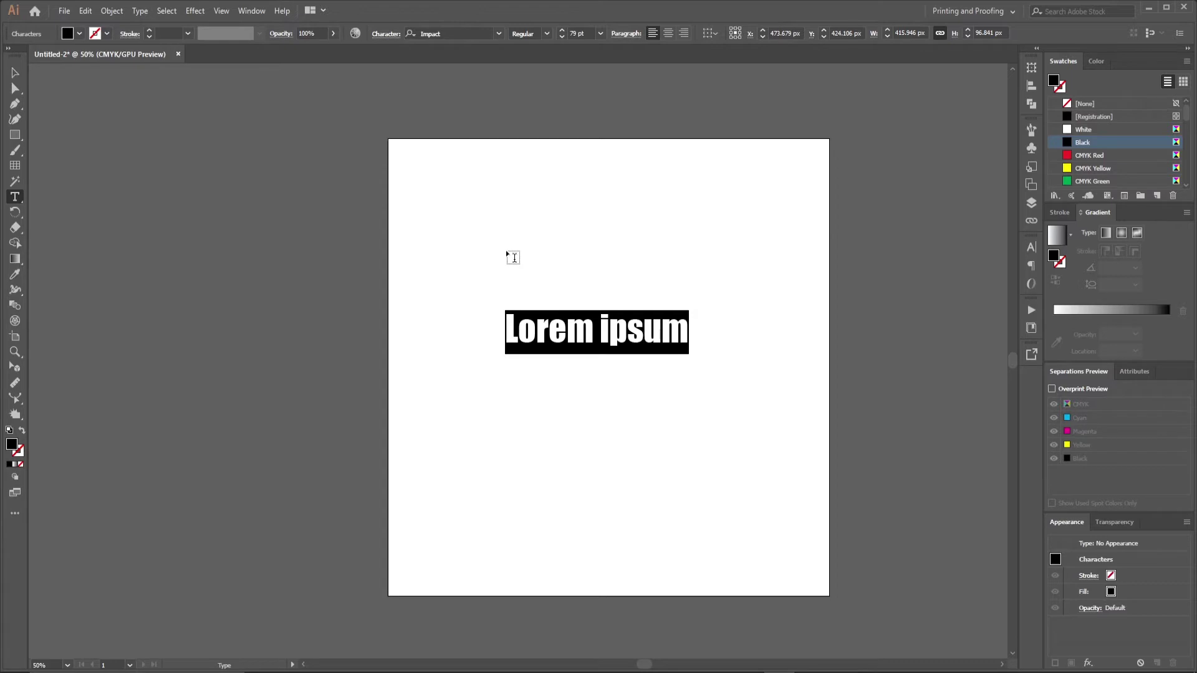
{"action": "type", "text": "3"}
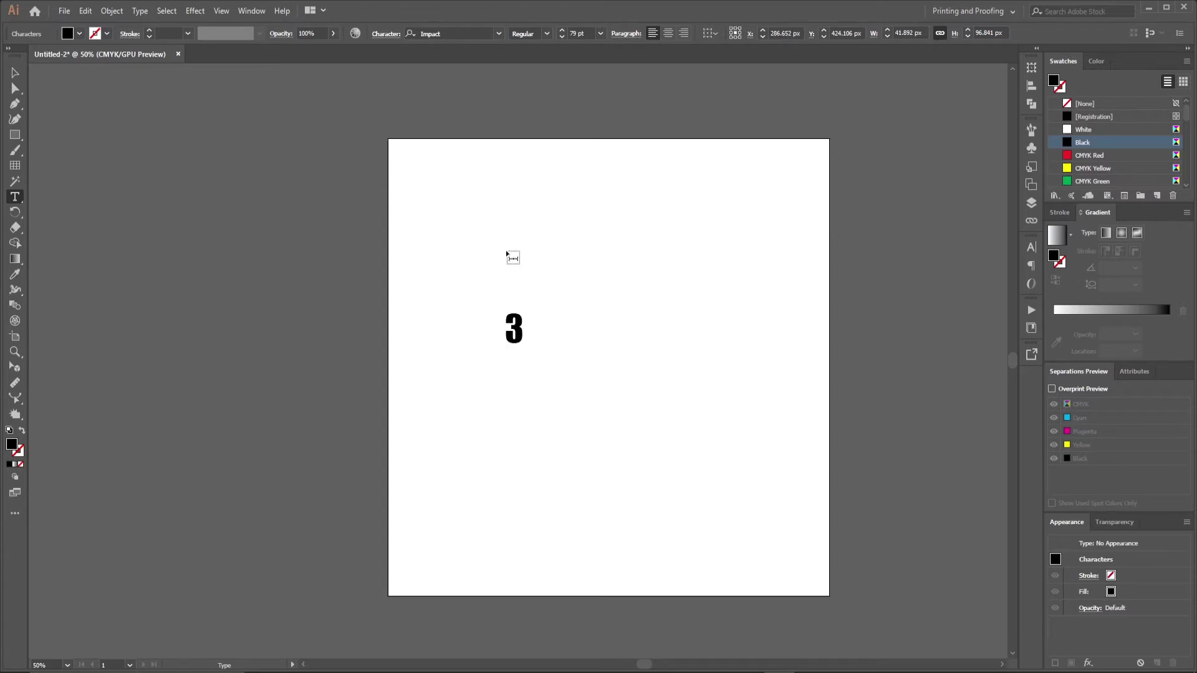
{"action": "type", "text": "D"}
Enlarge the "3D" text to about 356 by 402 px and move it to the middle of the artboard.
{"action": "left_click", "coordinate": [14, 74]}
{"action": "left_click_drag", "start_coordinate": [544, 359], "coordinate": [723, 497]}
{"action": "left_click_drag", "start_coordinate": [609, 405], "coordinate": [633, 370]}
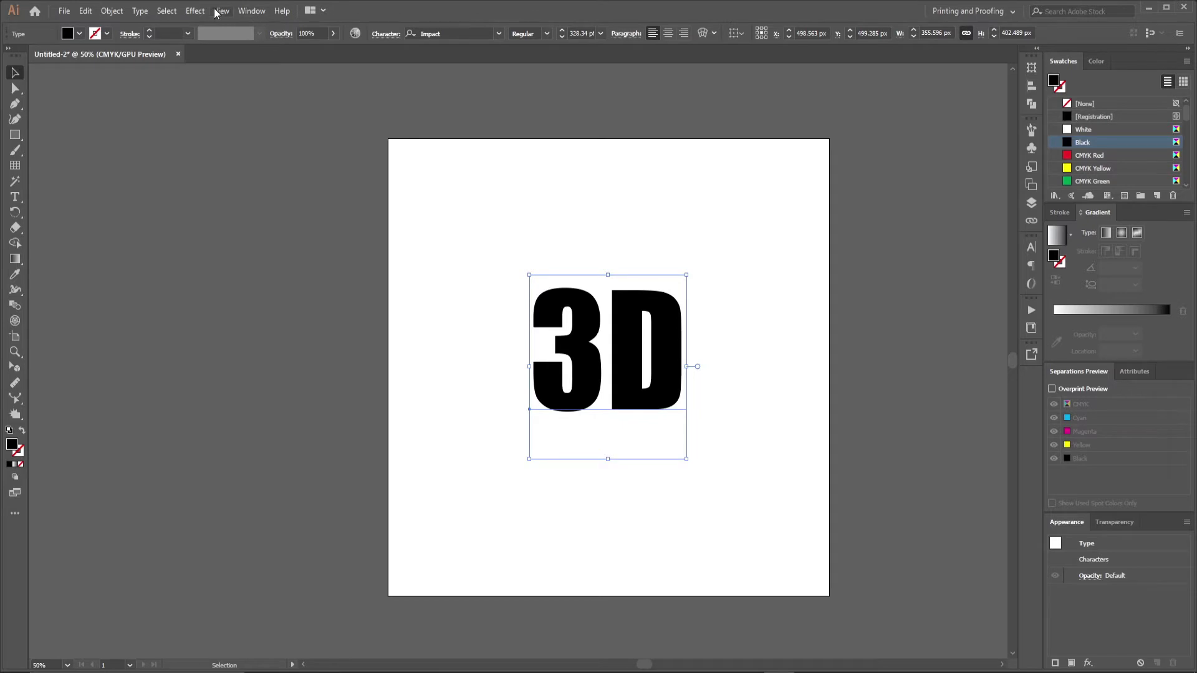
Start a previewed 3D Extrude & Bevel effect on the "3D" text with a custom rotation of 28°, -22° and 10°.
{"action": "left_click", "coordinate": [193, 12]}
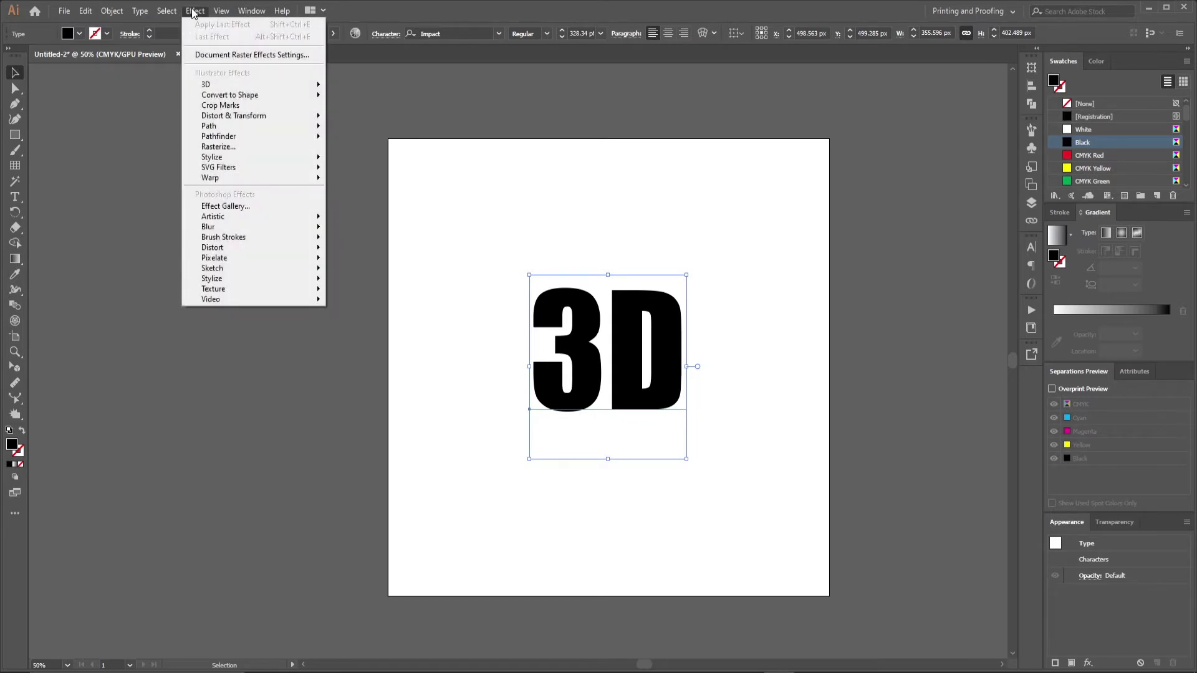
{"action": "mouse_move", "coordinate": [290, 85]}
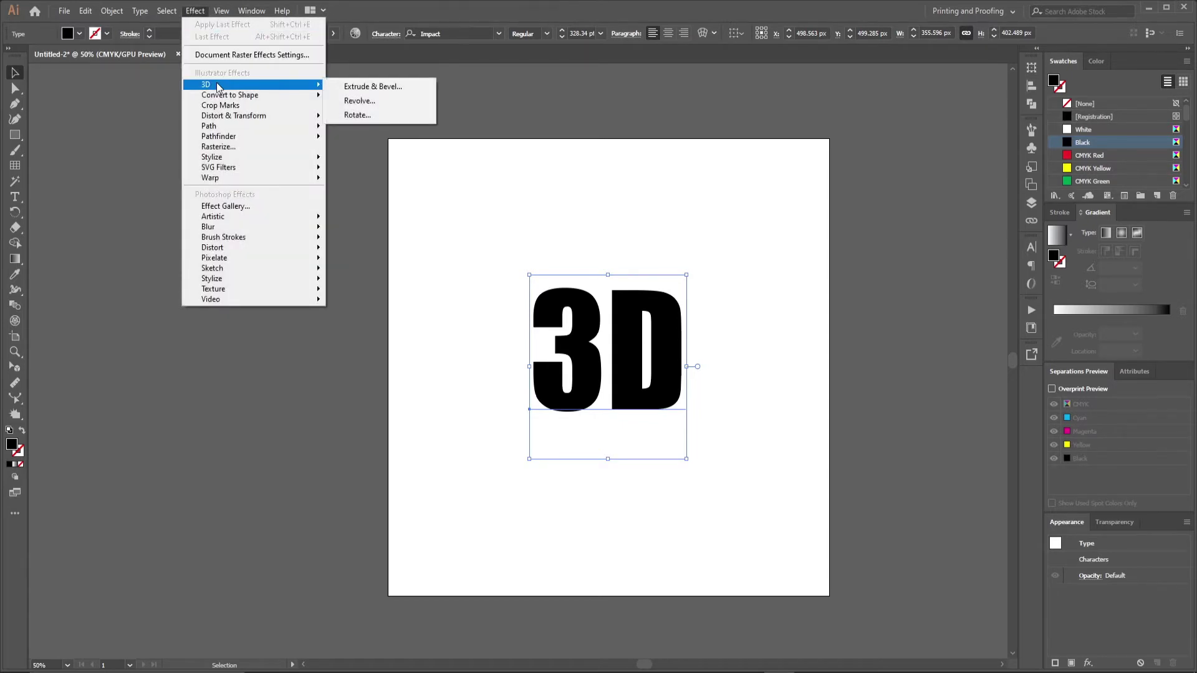
{"action": "left_click", "coordinate": [349, 87]}
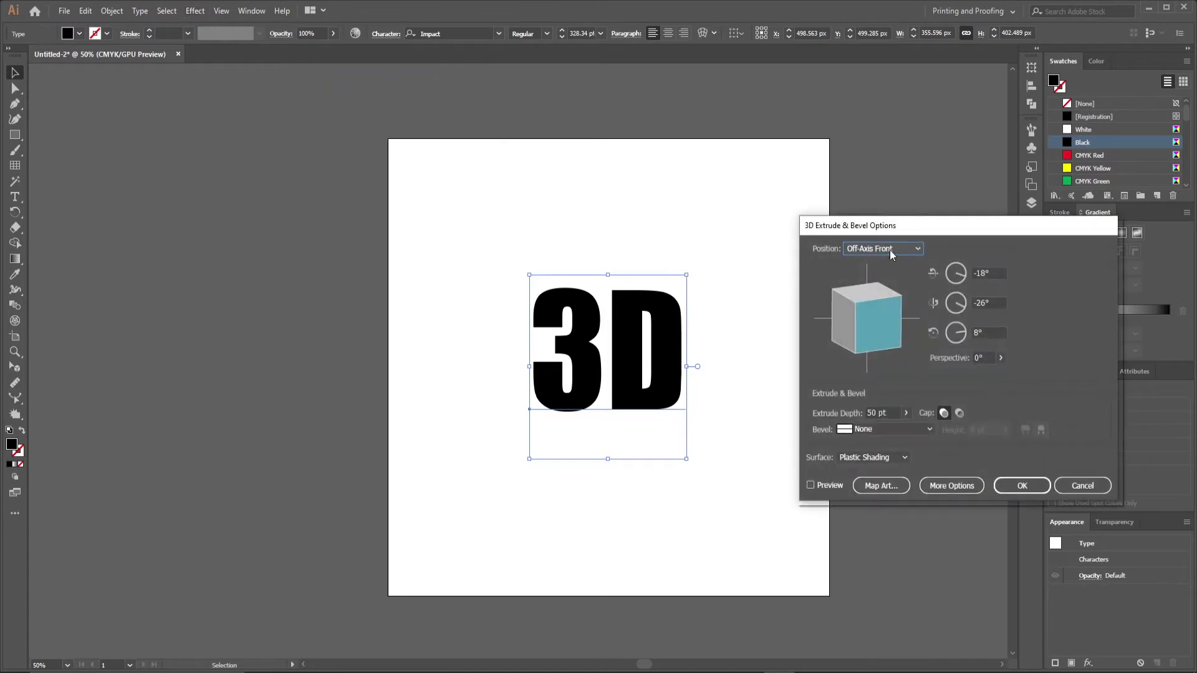
{"action": "left_click_drag", "start_coordinate": [934, 220], "coordinate": [888, 200]}
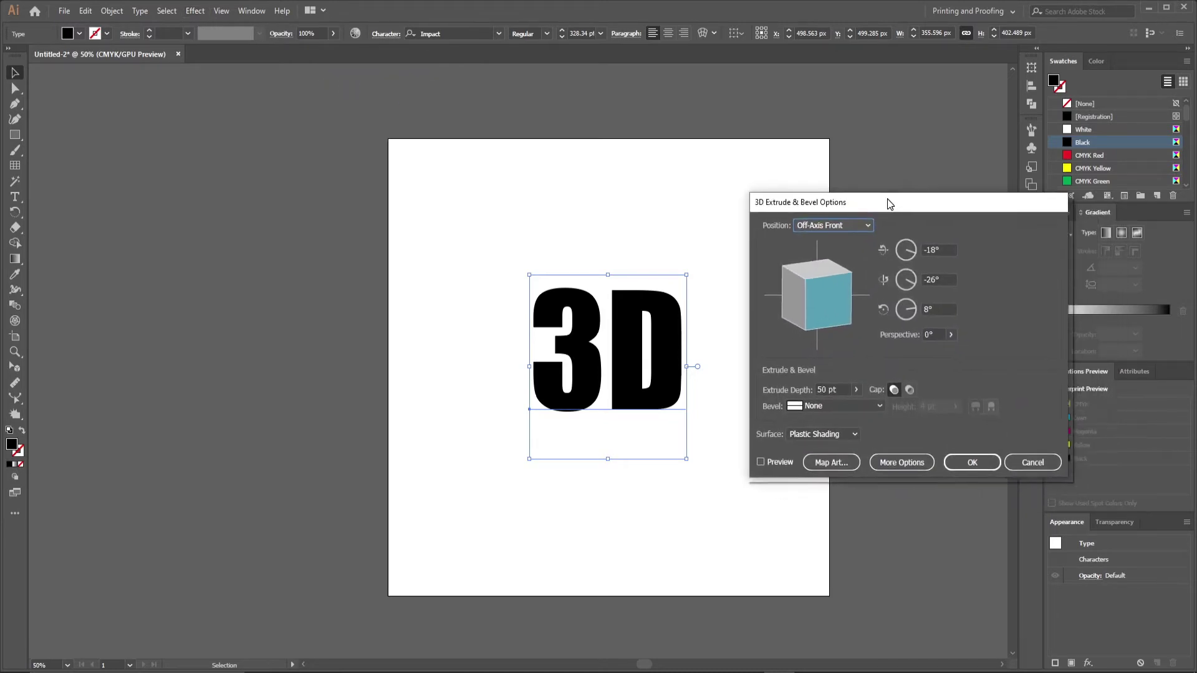
{"action": "left_click", "coordinate": [760, 463]}
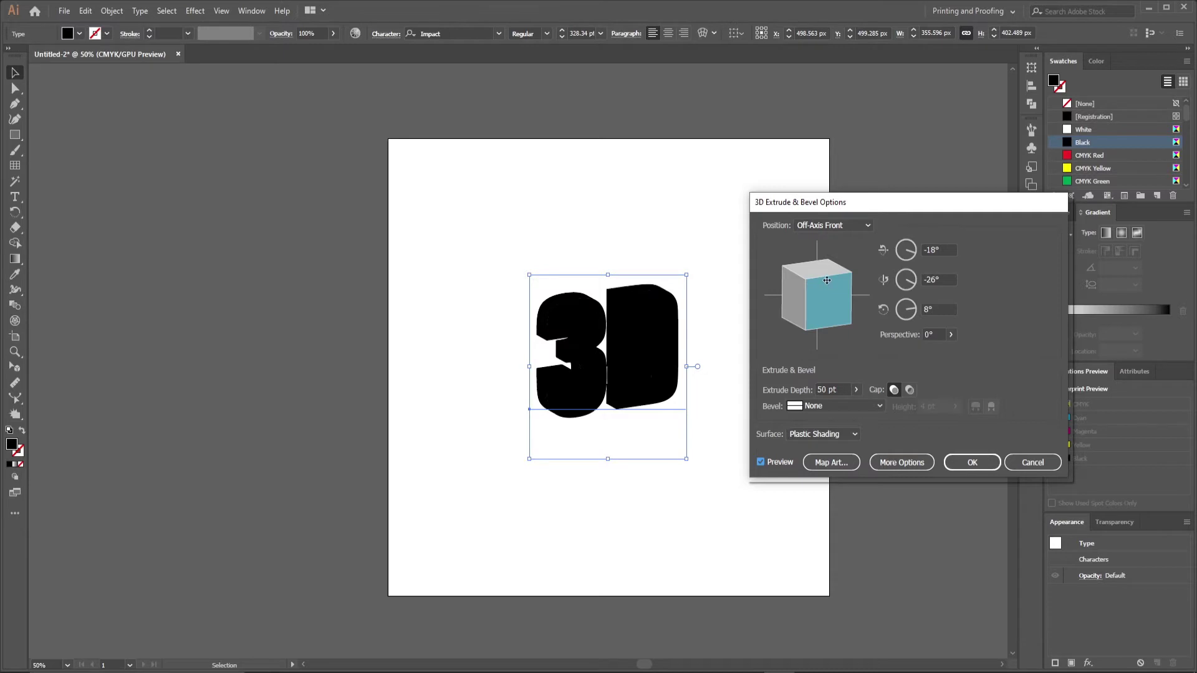
{"action": "mouse_move", "coordinate": [826, 276]}
{"action": "left_mouse_down"}
{"action": "mouse_move", "coordinate": [824, 258]}
{"action": "mouse_move", "coordinate": [847, 283]}
{"action": "mouse_move", "coordinate": [839, 298]}
{"action": "mouse_move", "coordinate": [845, 282]}
{"action": "left_mouse_up"}
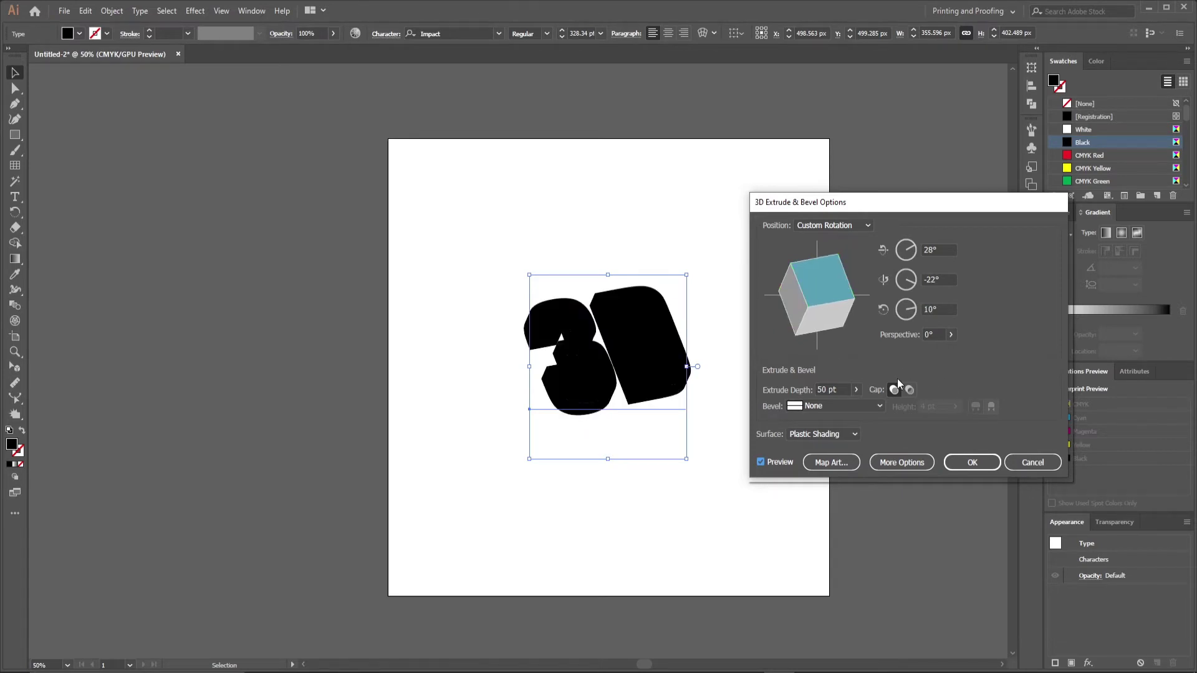
Set the extrude depth to 100 pt and apply the 3D effect.
{"action": "left_click", "coordinate": [856, 390]}
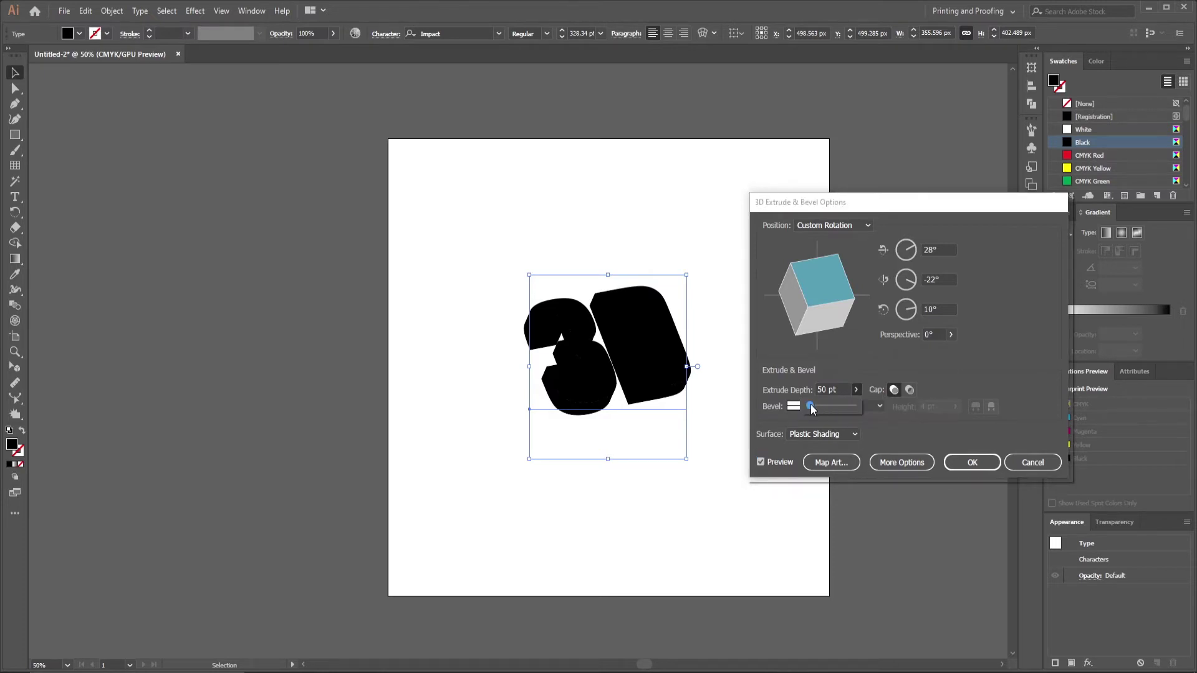
{"action": "mouse_move", "coordinate": [810, 407]}
{"action": "left_mouse_down"}
{"action": "mouse_move", "coordinate": [844, 409]}
{"action": "mouse_move", "coordinate": [812, 407]}
{"action": "left_mouse_up"}
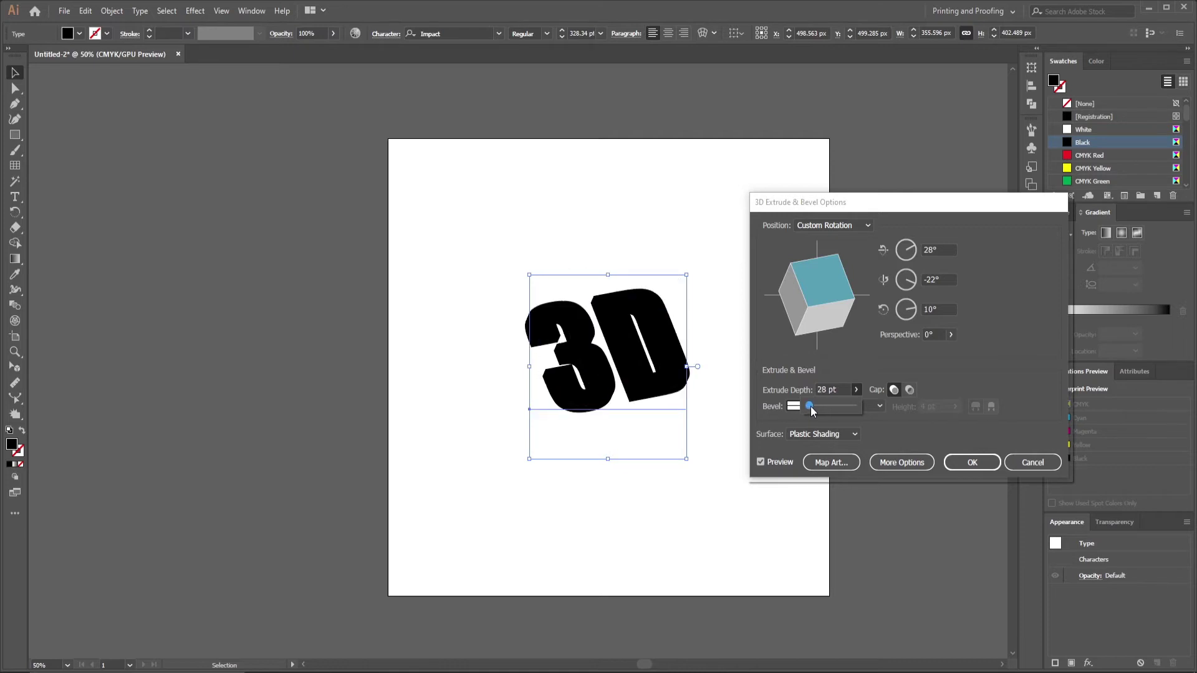
{"action": "left_click_drag", "start_coordinate": [810, 406], "coordinate": [814, 406]}
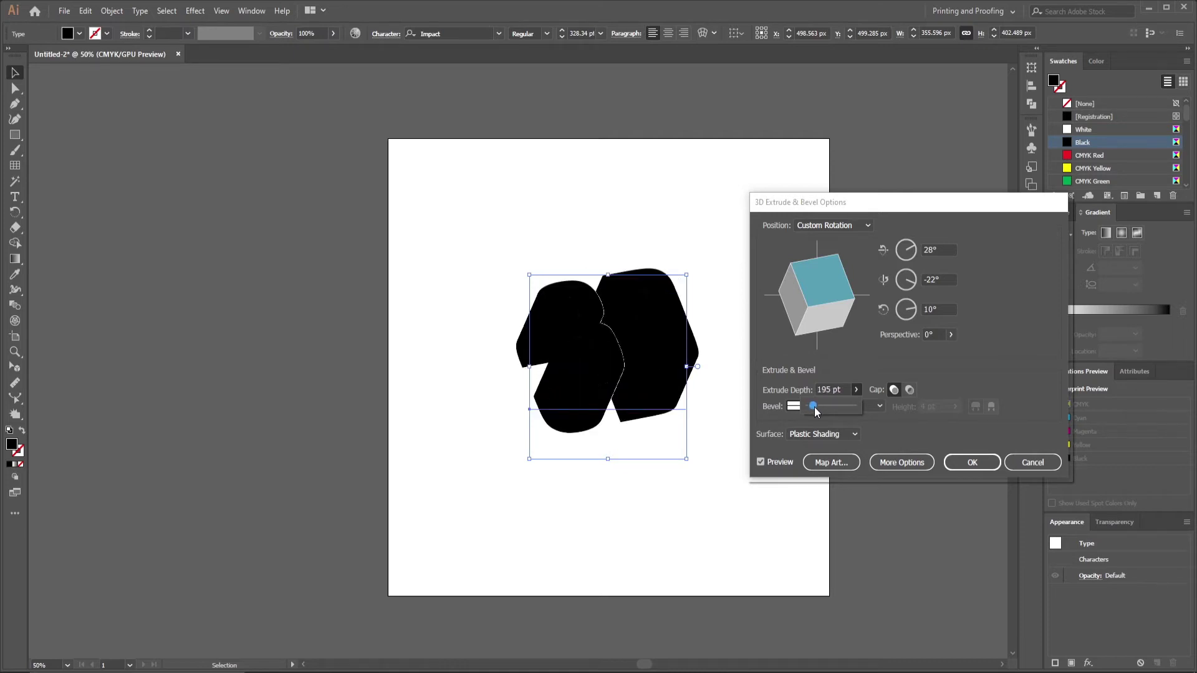
{"action": "left_click", "coordinate": [840, 390]}
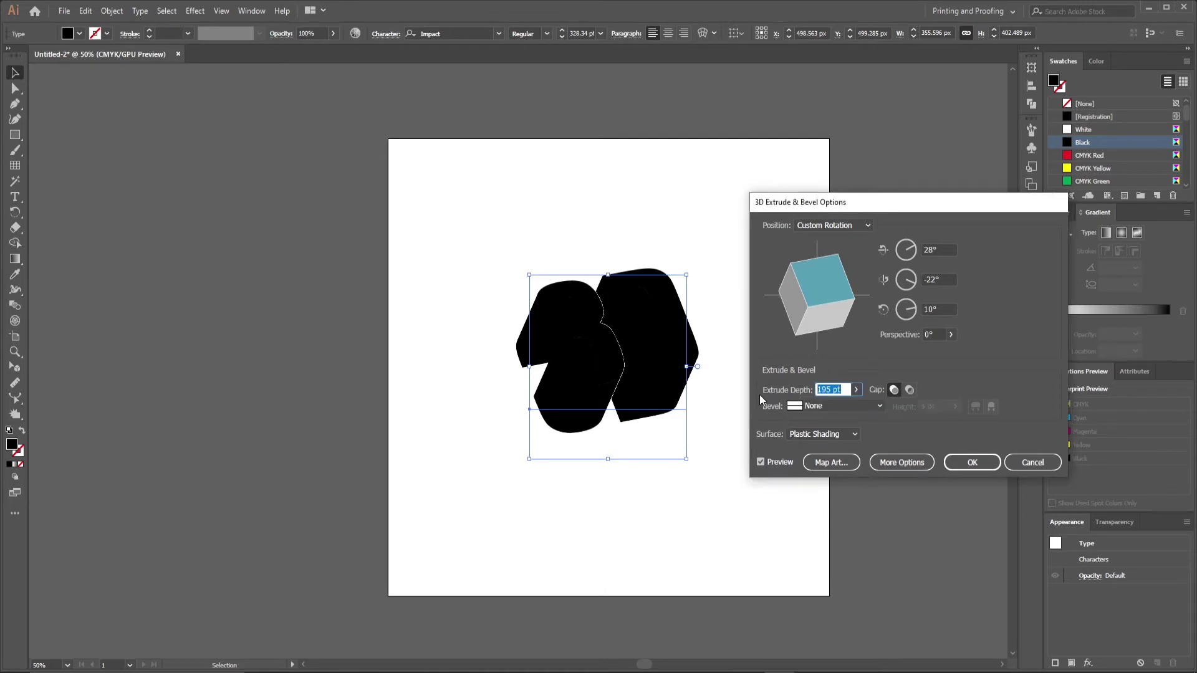
{"action": "type", "text": "100"}
{"action": "key", "text": "Return"}
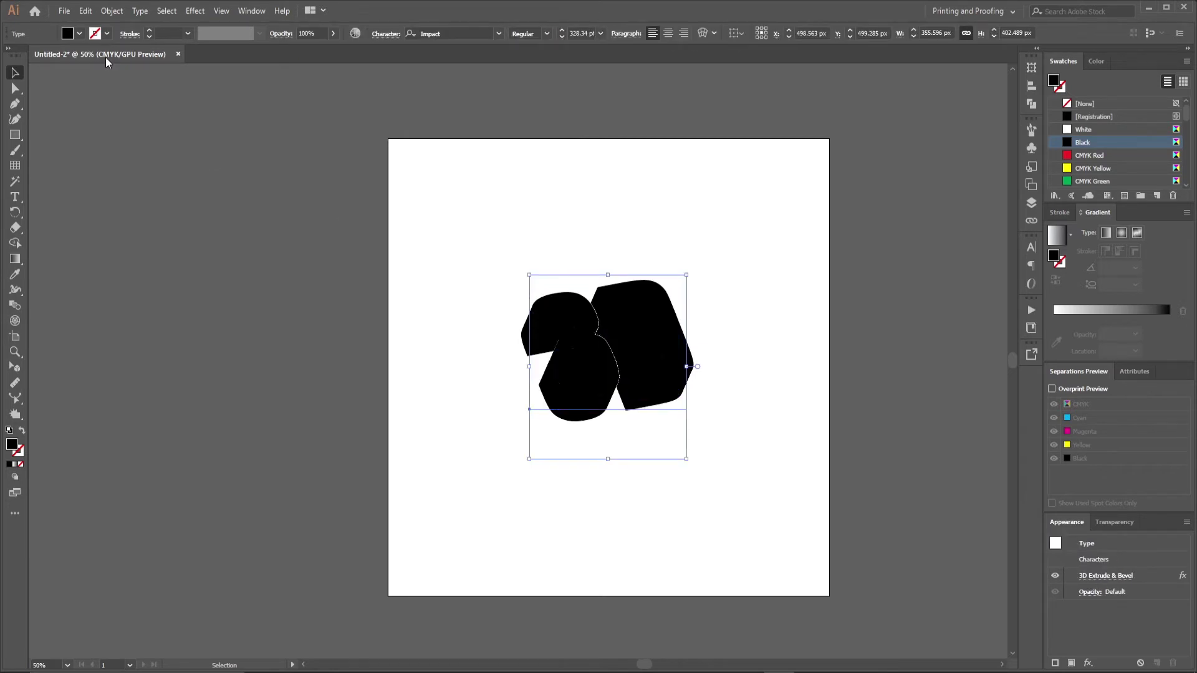
Expand the appearance of the extruded "3D" text into editable shapes.
{"action": "left_click", "coordinate": [118, 11]}
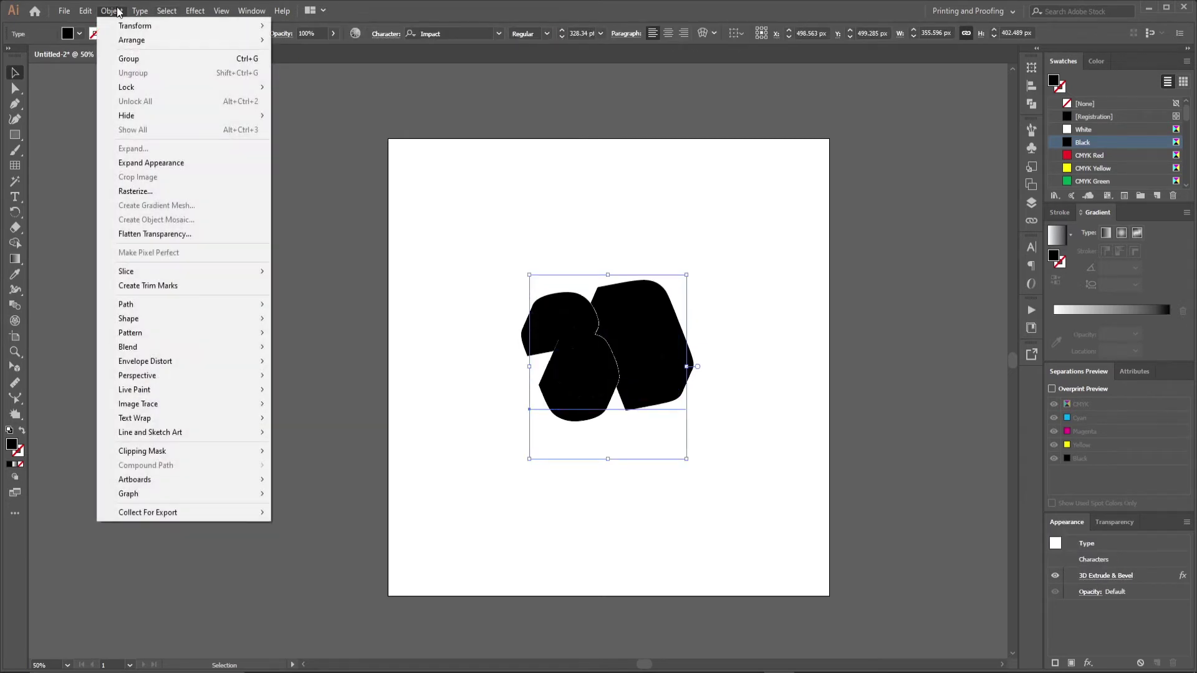
{"action": "mouse_move", "coordinate": [175, 270]}
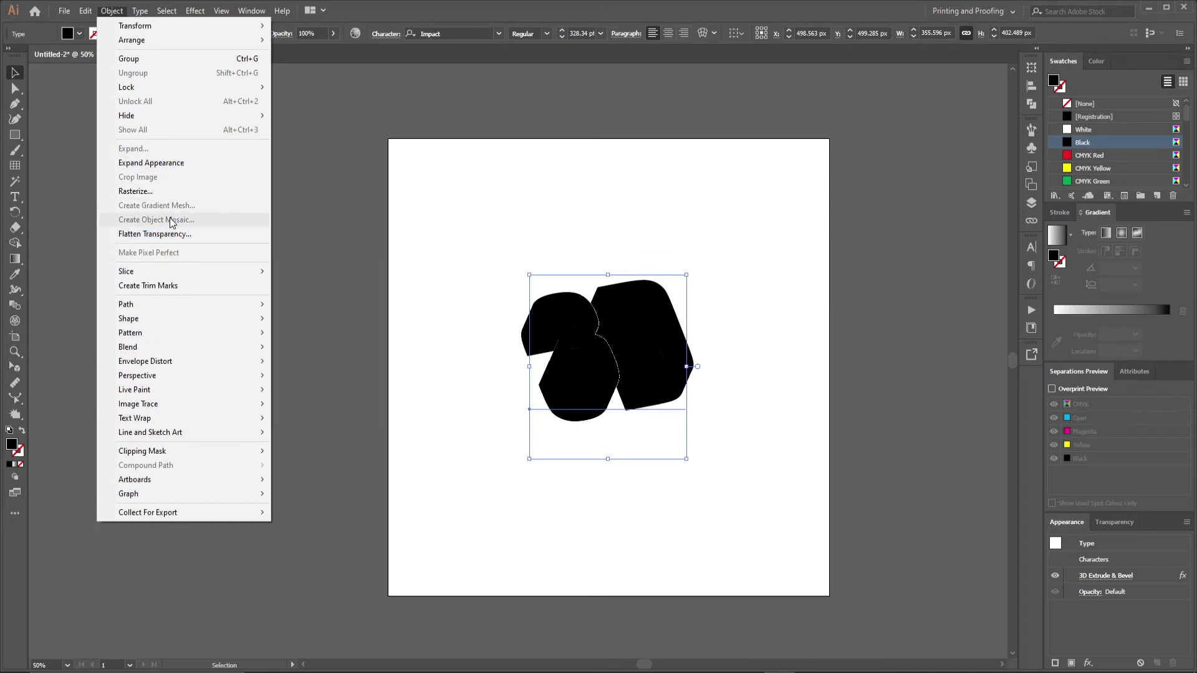
{"action": "left_click", "coordinate": [171, 167]}
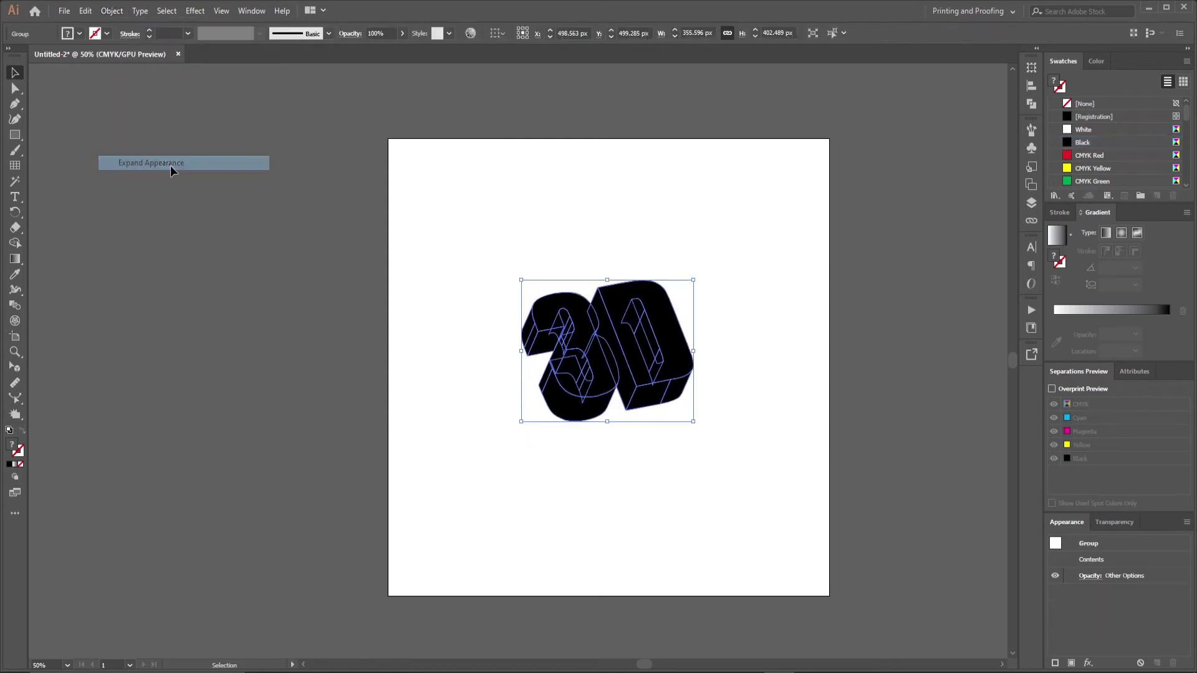
{"action": "left_click", "coordinate": [750, 324]}
{"action": "left_click", "coordinate": [621, 335]}
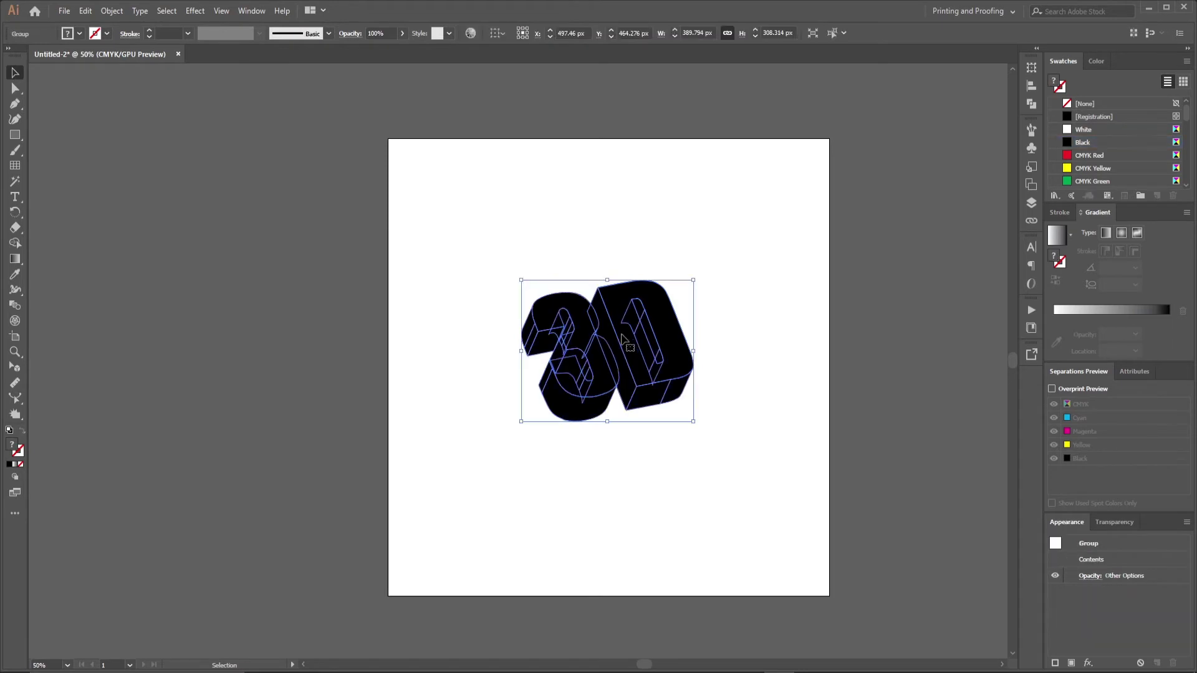
{"action": "left_click", "coordinate": [716, 320]}
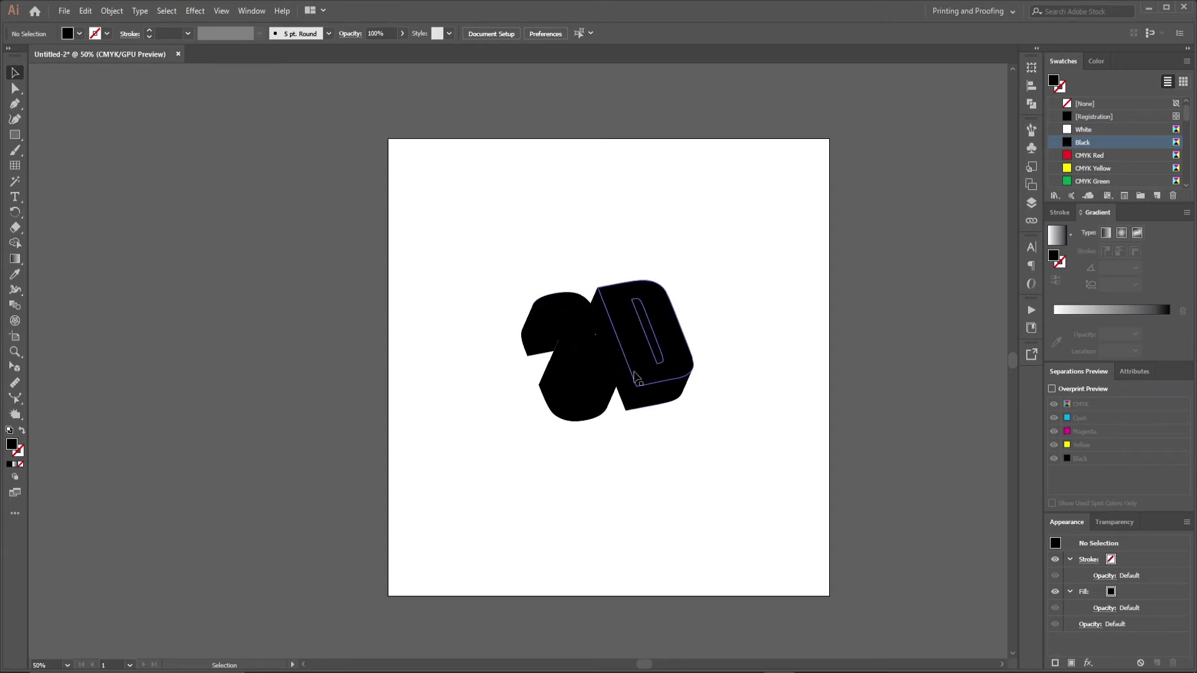
Ungroup the expanded "3D" artwork so the two characters are separate groups.
{"action": "left_click", "coordinate": [626, 310]}
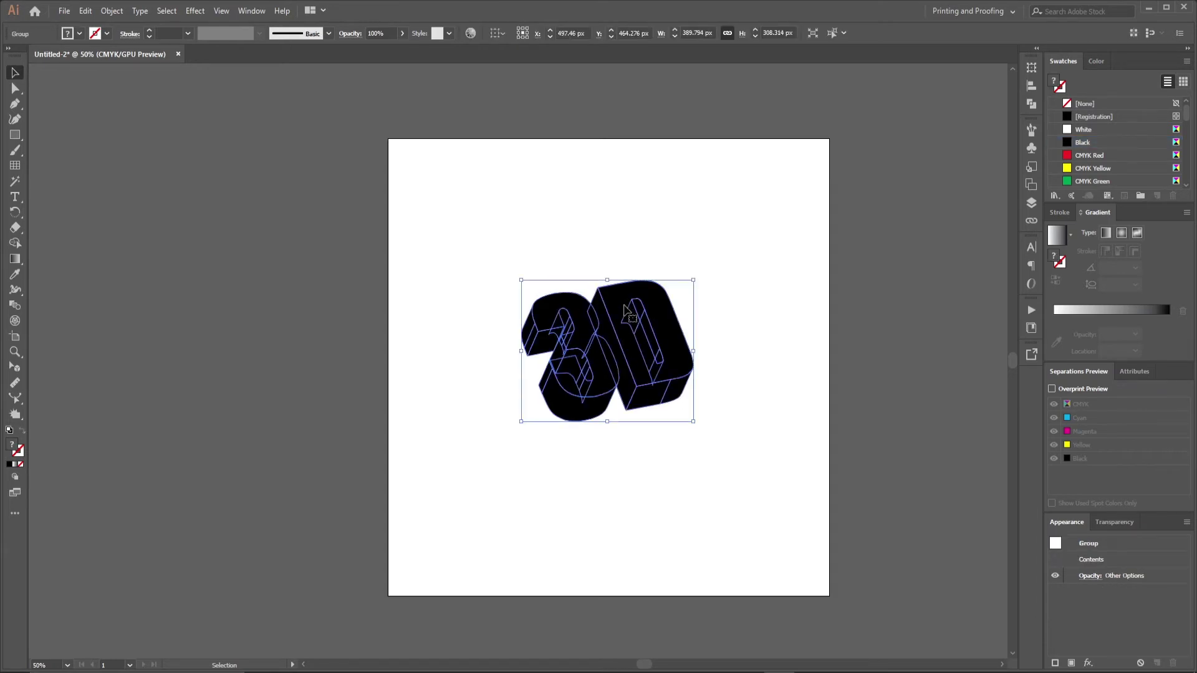
{"action": "right_click", "coordinate": [625, 309]}
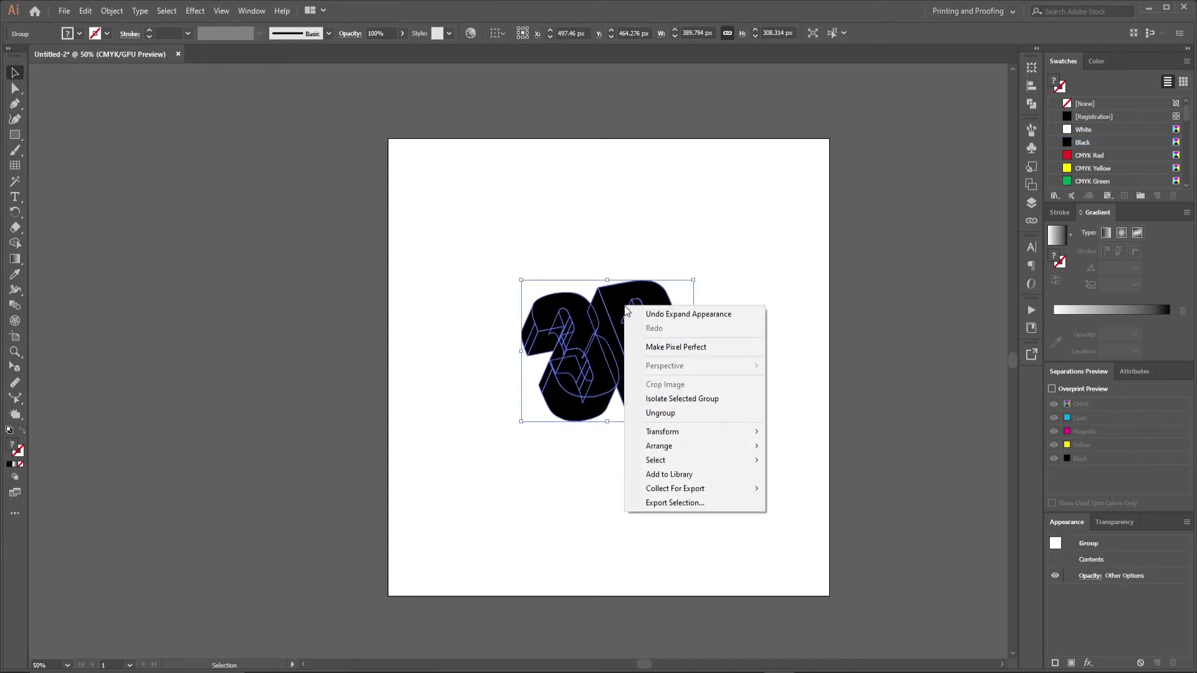
{"action": "left_click", "coordinate": [679, 411]}
{"action": "left_click", "coordinate": [768, 354]}
{"action": "scroll", "coordinate": [629, 350], "scroll_direction": "up", "scroll_amount": 2}
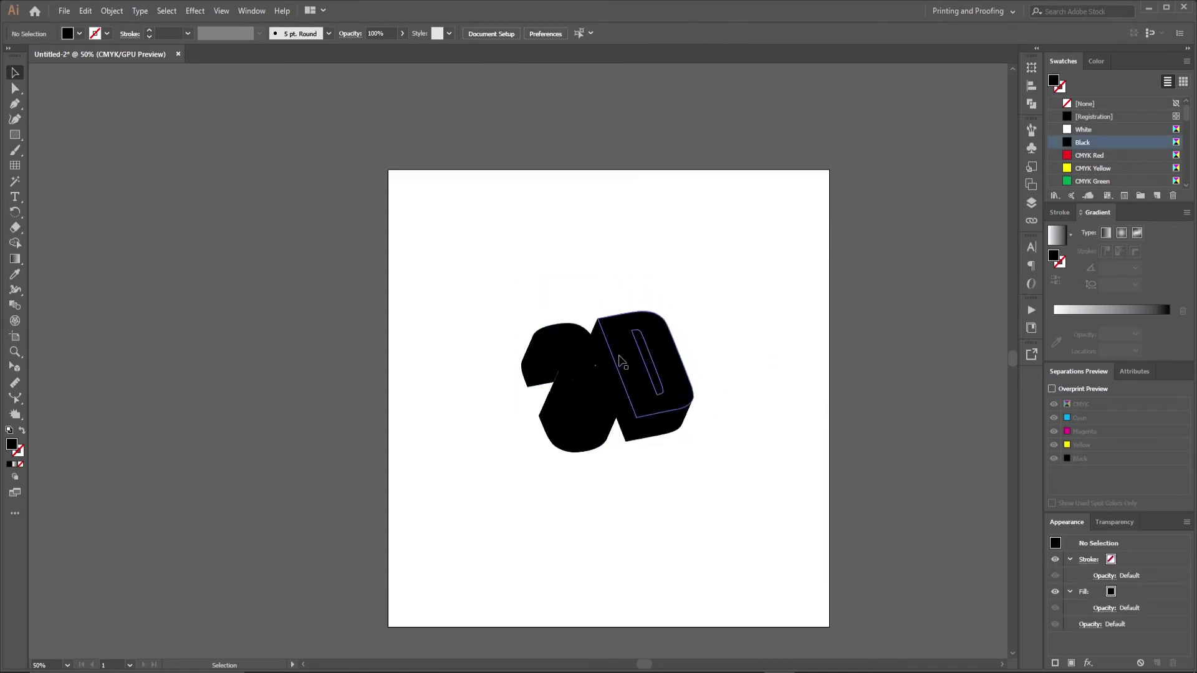
{"action": "scroll", "coordinate": [623, 374], "scroll_direction": "down", "scroll_amount": 1}
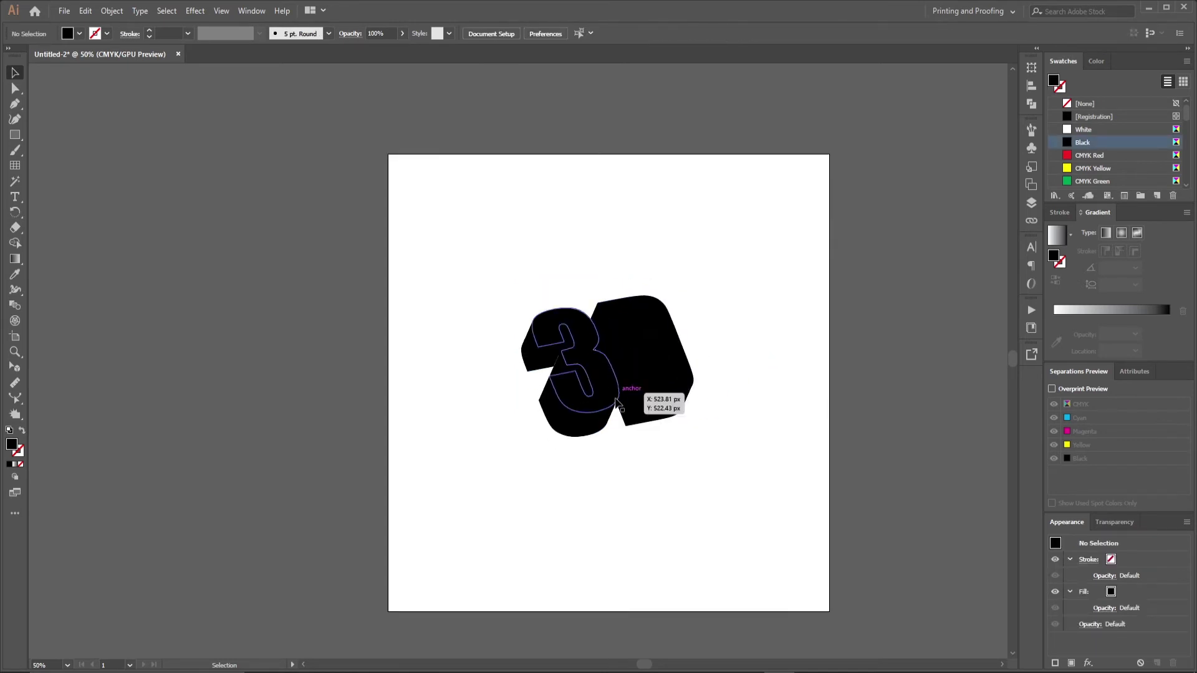
Ungroup the D and the 3 so their front and side faces can be selected separately.
{"action": "left_click", "coordinate": [643, 368]}
{"action": "right_click", "coordinate": [642, 367]}
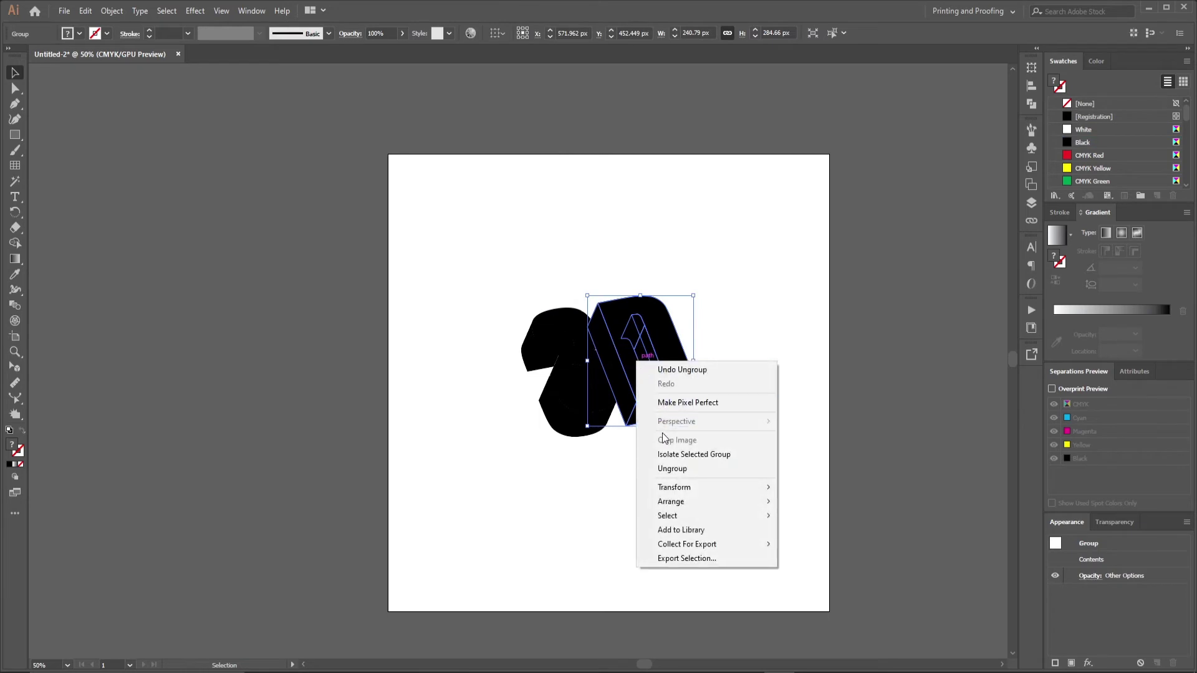
{"action": "left_click", "coordinate": [700, 470]}
{"action": "left_click", "coordinate": [735, 412]}
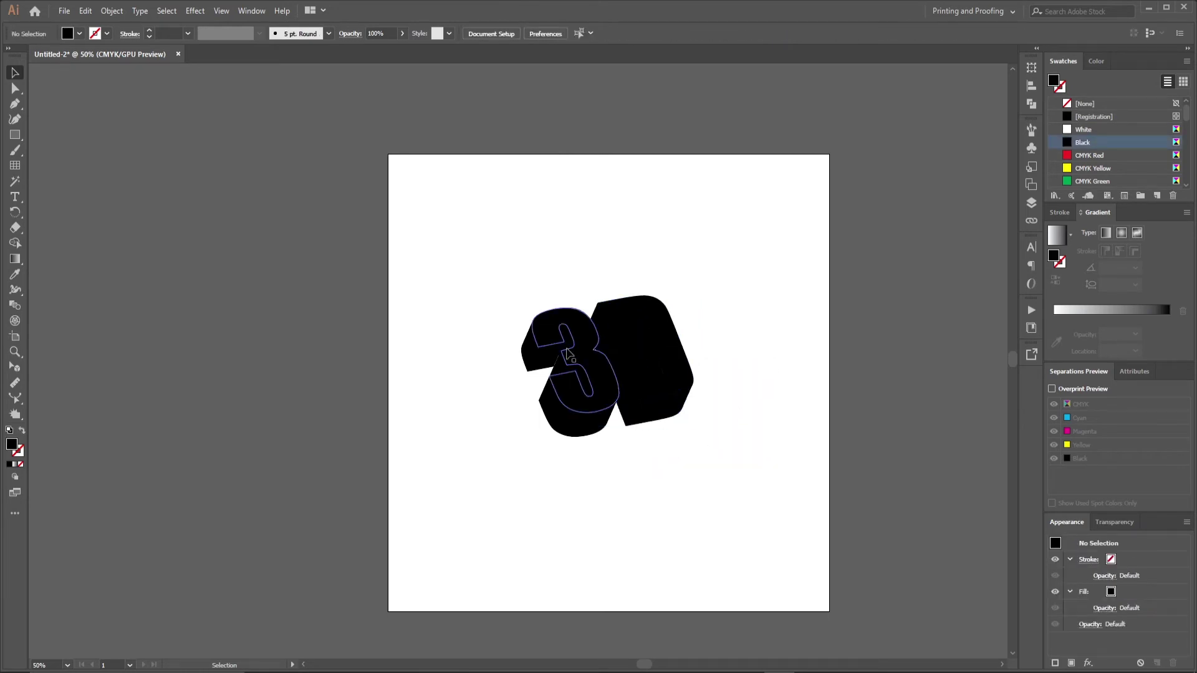
{"action": "left_click", "coordinate": [576, 355]}
{"action": "right_click", "coordinate": [581, 354]}
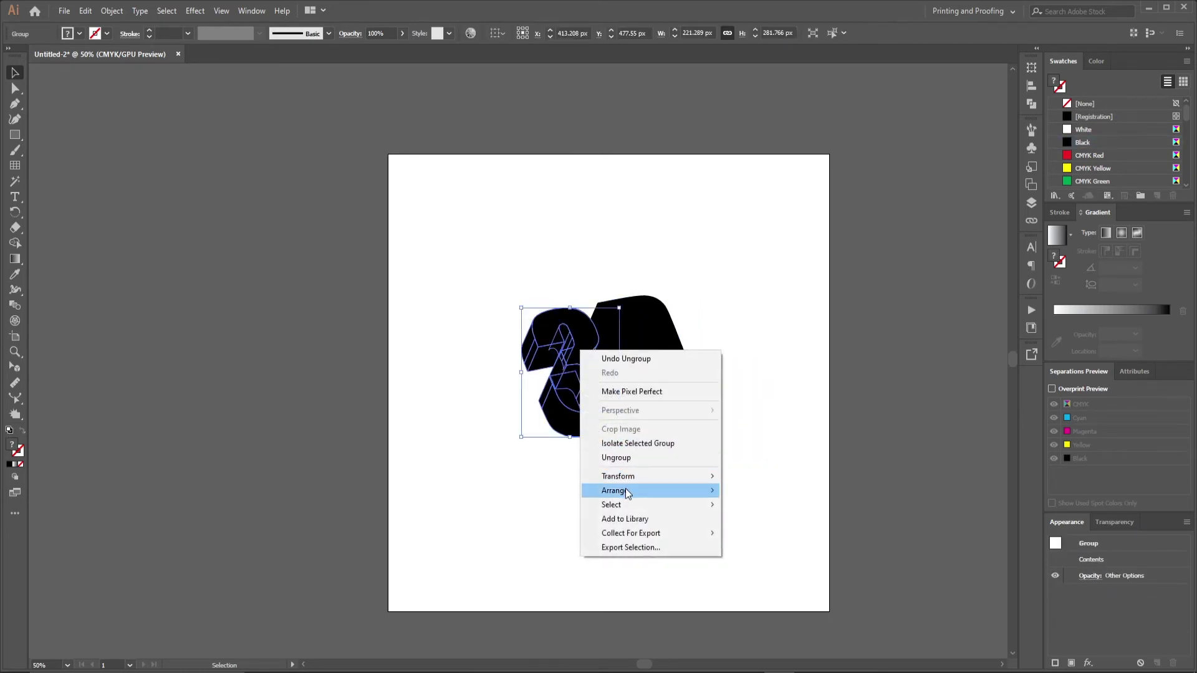
{"action": "mouse_move", "coordinate": [623, 480]}
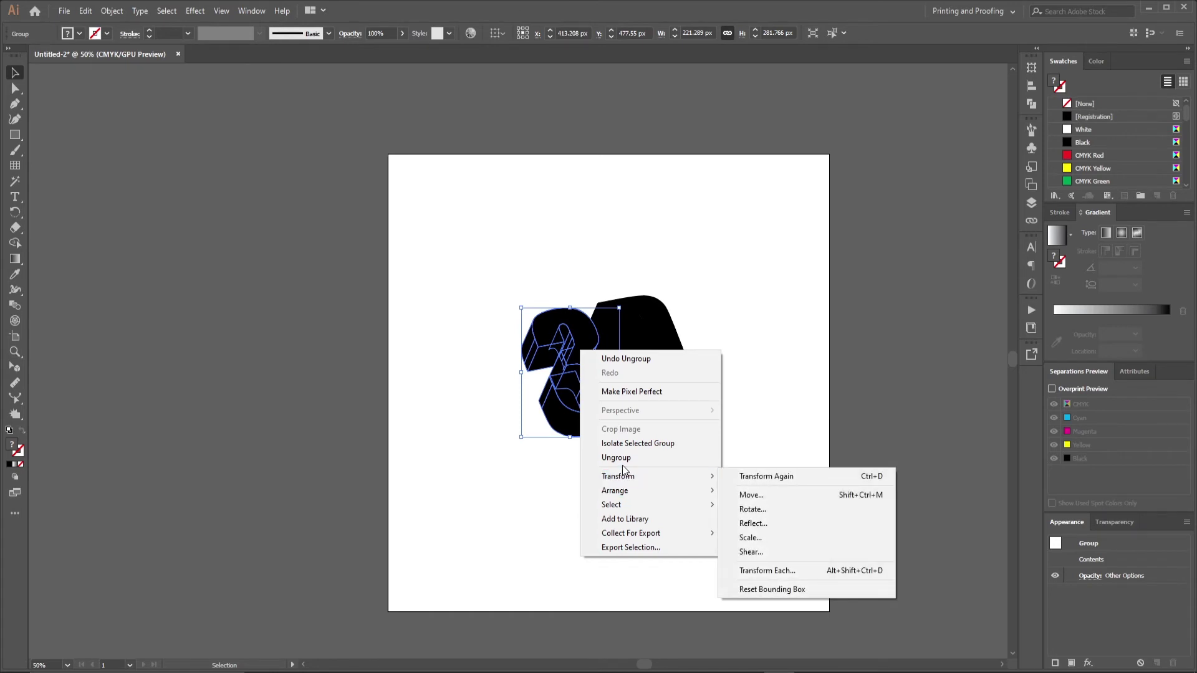
{"action": "left_click", "coordinate": [619, 457]}
Fill the front faces of the D and the 3 with CMYK Red.
{"action": "left_click", "coordinate": [669, 369]}
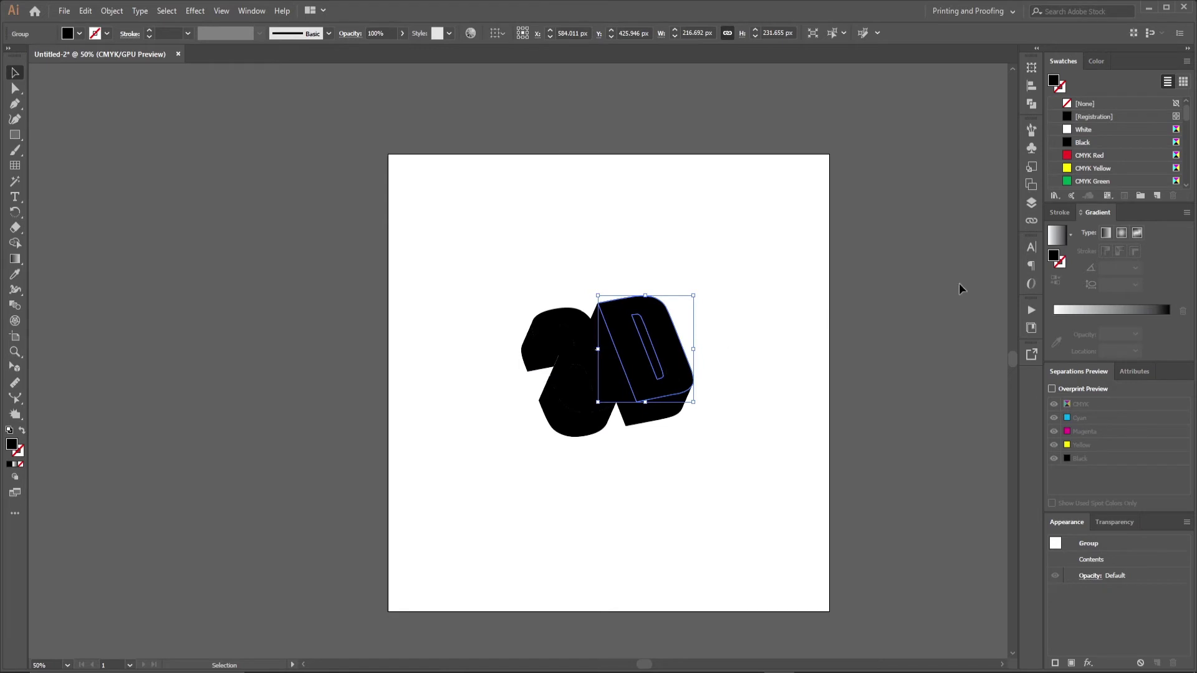
{"action": "left_click", "coordinate": [1089, 158]}
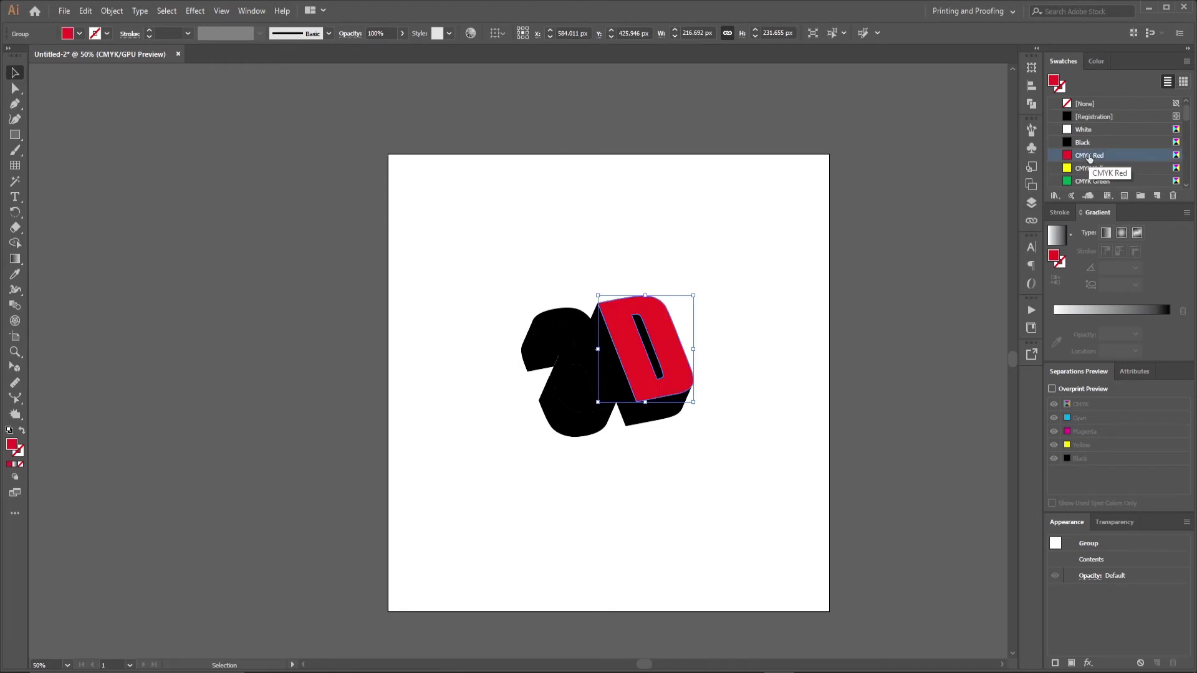
{"action": "left_click", "coordinate": [795, 311]}
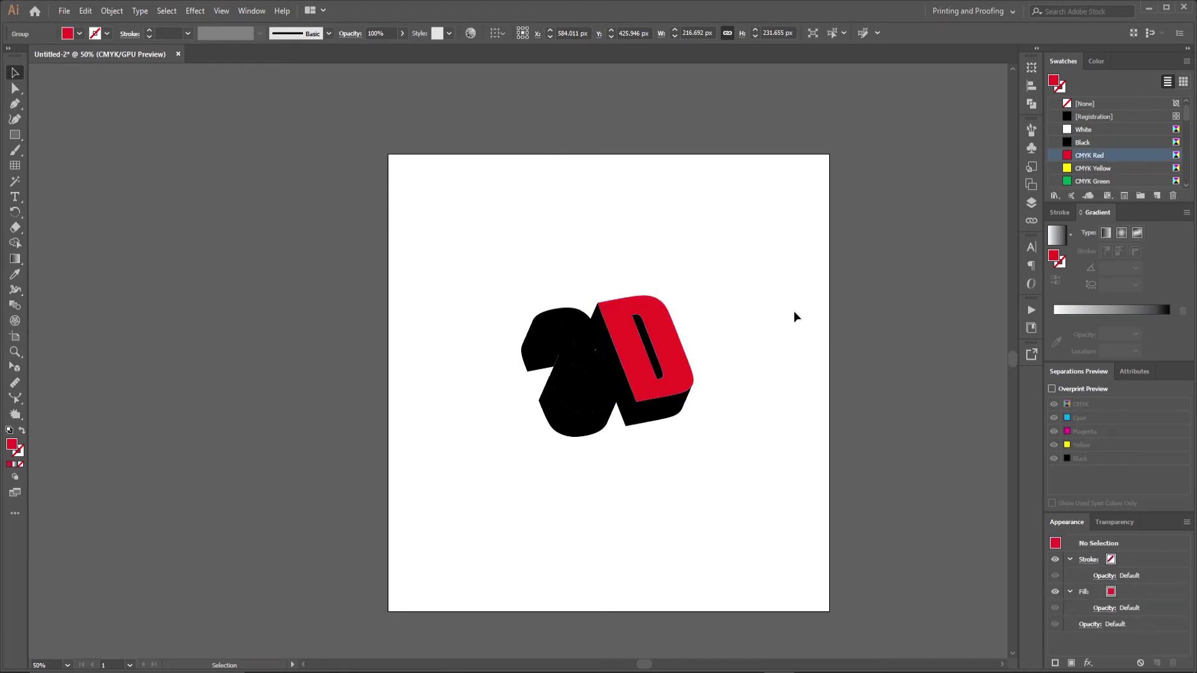
{"action": "left_click", "coordinate": [602, 387]}
{"action": "left_click", "coordinate": [1085, 157]}
{"action": "left_click", "coordinate": [743, 300]}
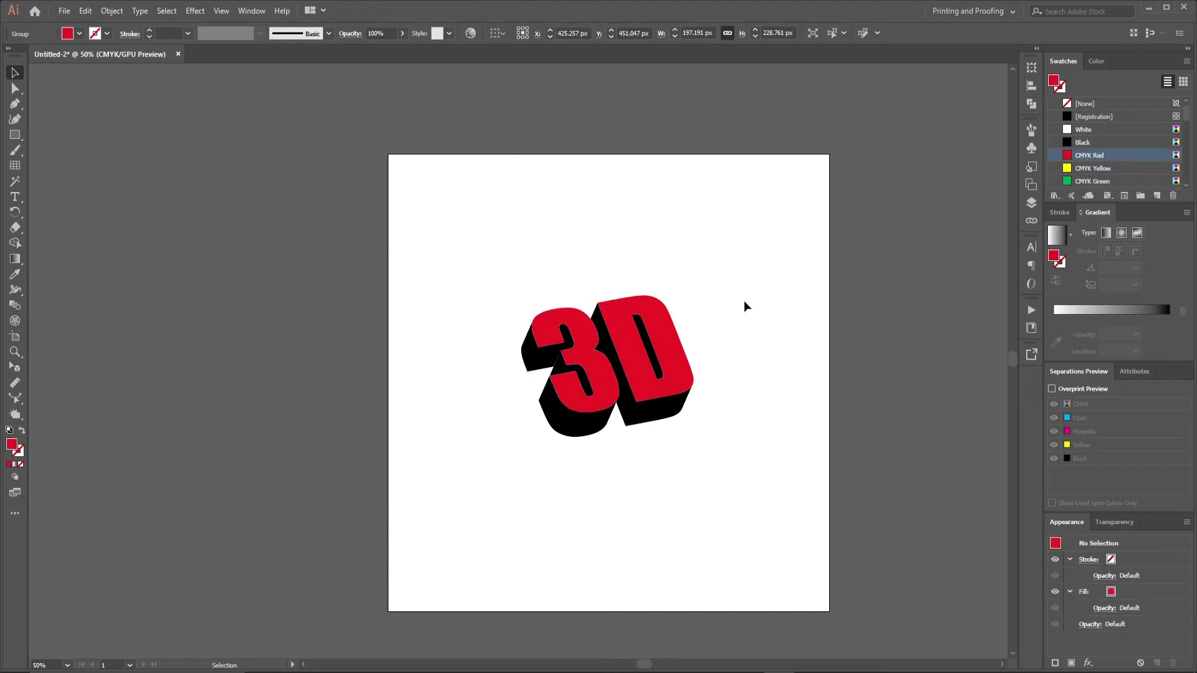
Unite the side pieces inside the D's counter into a single shape.
{"action": "left_click", "coordinate": [675, 415]}
{"action": "scroll", "coordinate": [653, 358], "scroll_direction": "up", "scroll_amount": 5}
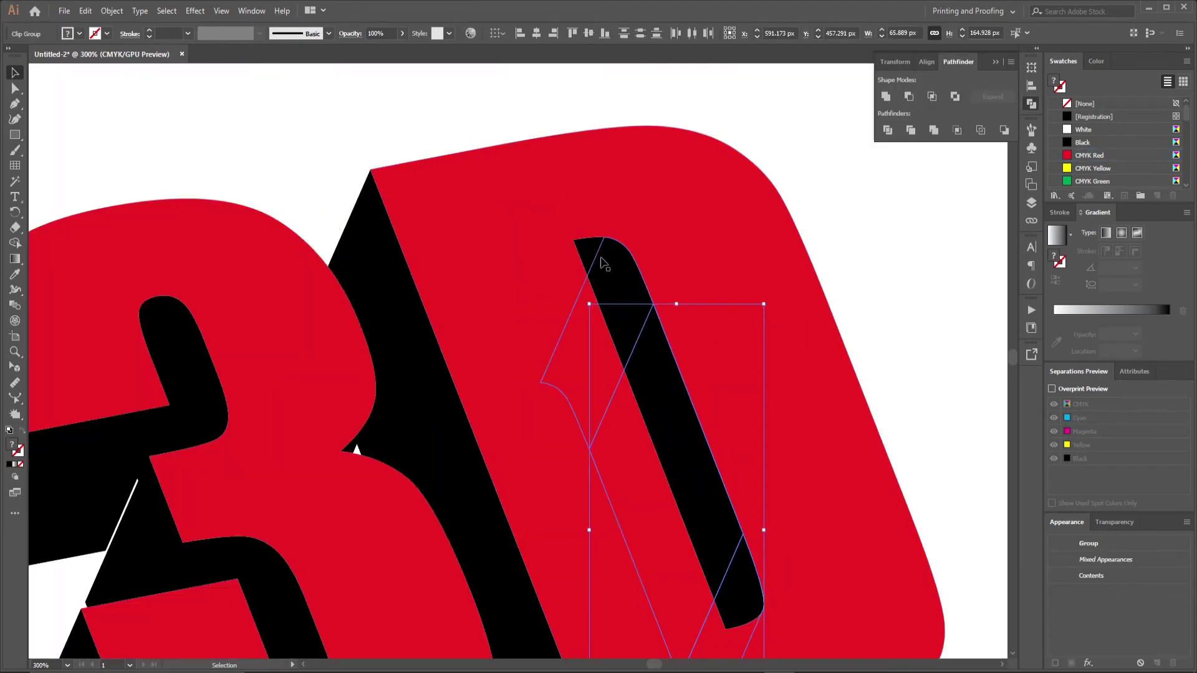
{"action": "left_click", "coordinate": [604, 264]}
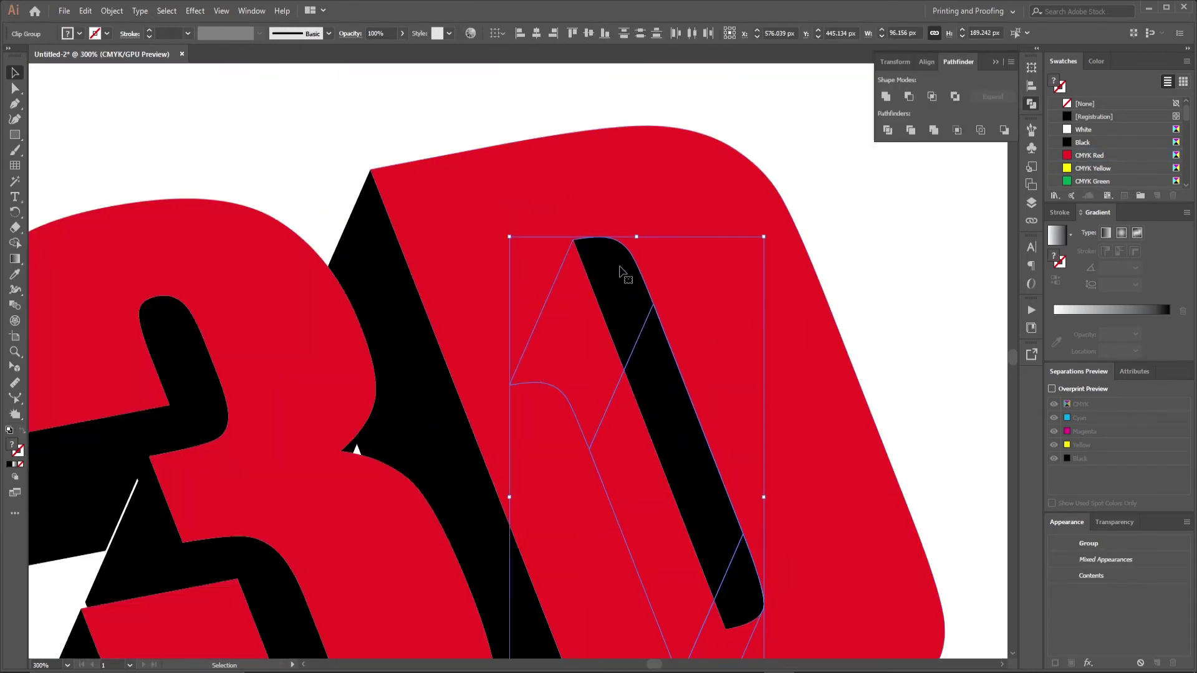
{"action": "scroll", "coordinate": [628, 270], "scroll_direction": "down", "scroll_amount": 2}
{"action": "left_click", "coordinate": [881, 322]}
Unite the outer side pieces at the end of the 3's upper arm into one shape.
{"action": "left_click", "coordinate": [389, 401]}
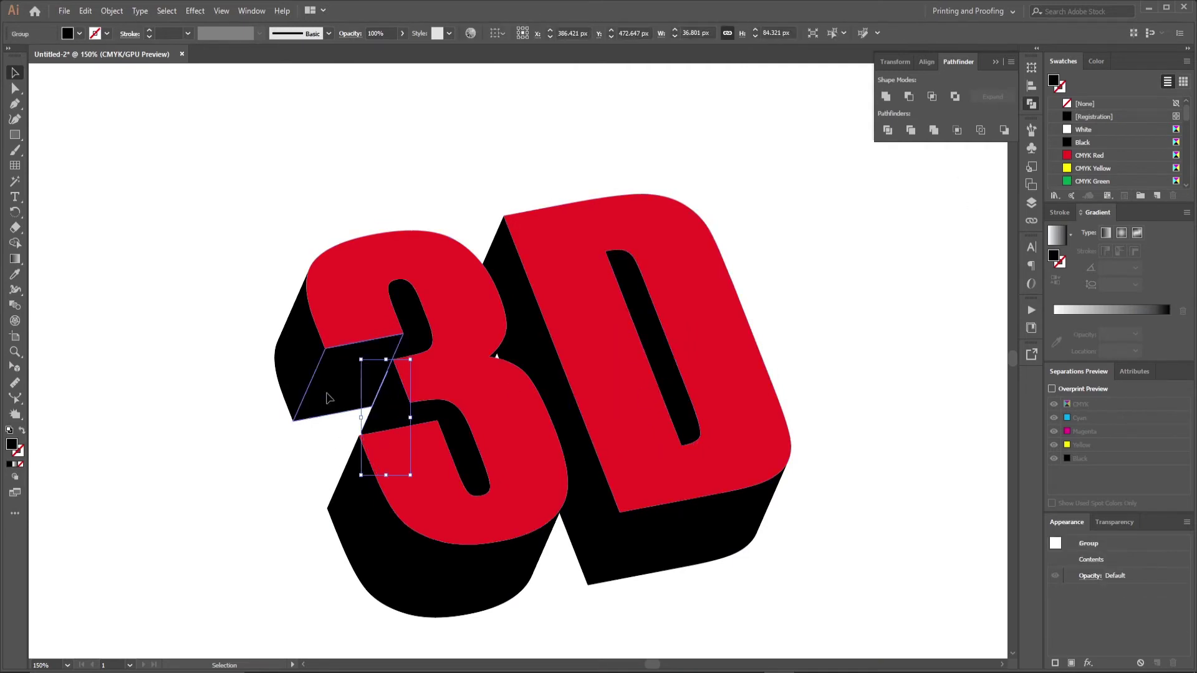
{"action": "left_click", "coordinate": [302, 377]}
{"action": "left_click", "coordinate": [293, 356], "text": "shift"}
{"action": "left_click", "coordinate": [886, 96]}
{"action": "left_click", "coordinate": [792, 180]}
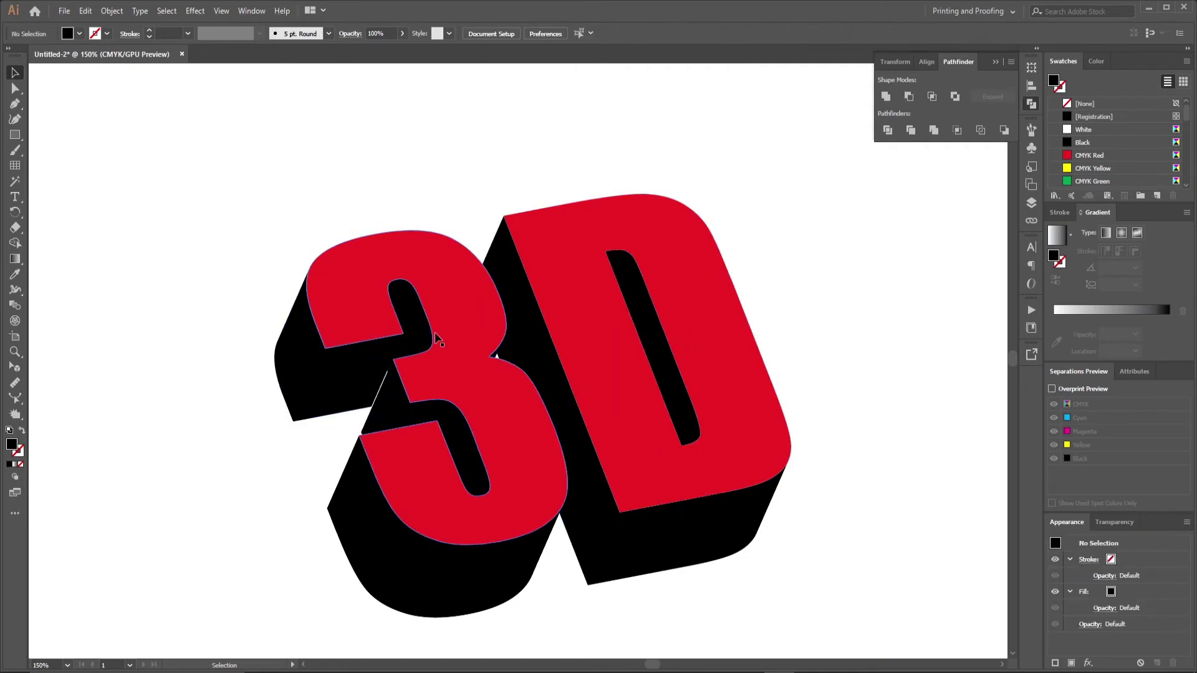
Unite the inner side pieces within the 3's upper notch into one shape.
{"action": "left_click", "coordinate": [405, 300]}
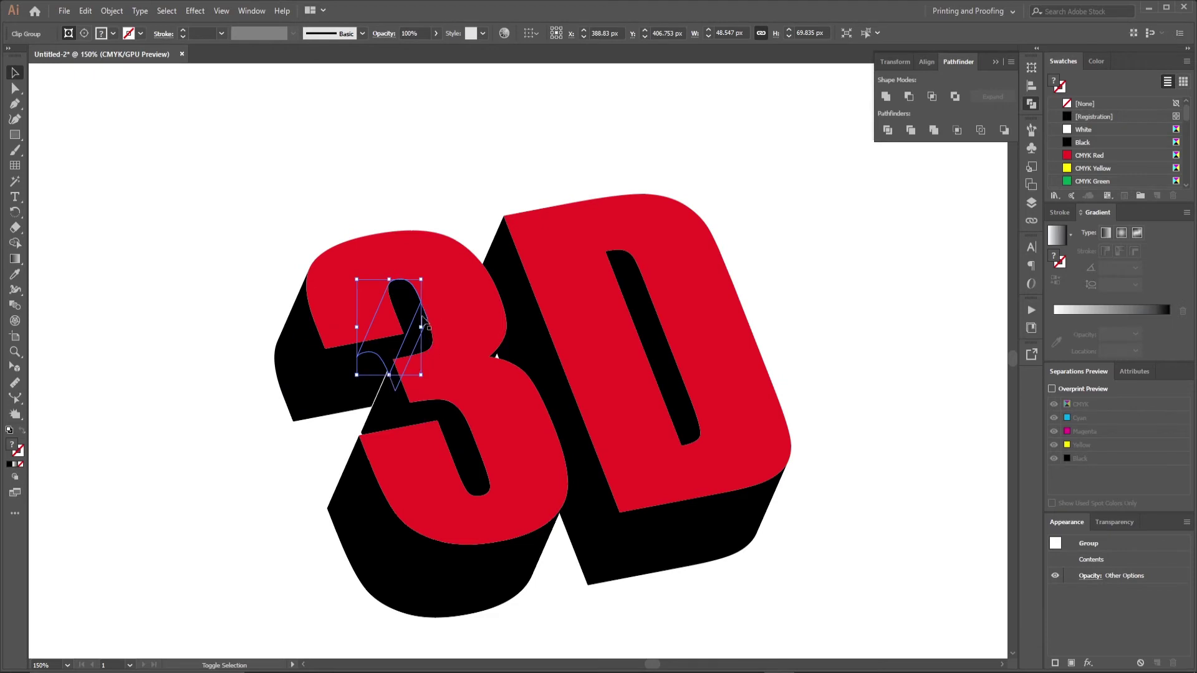
{"action": "left_click", "coordinate": [428, 349], "text": "shift"}
{"action": "left_click", "coordinate": [886, 97]}
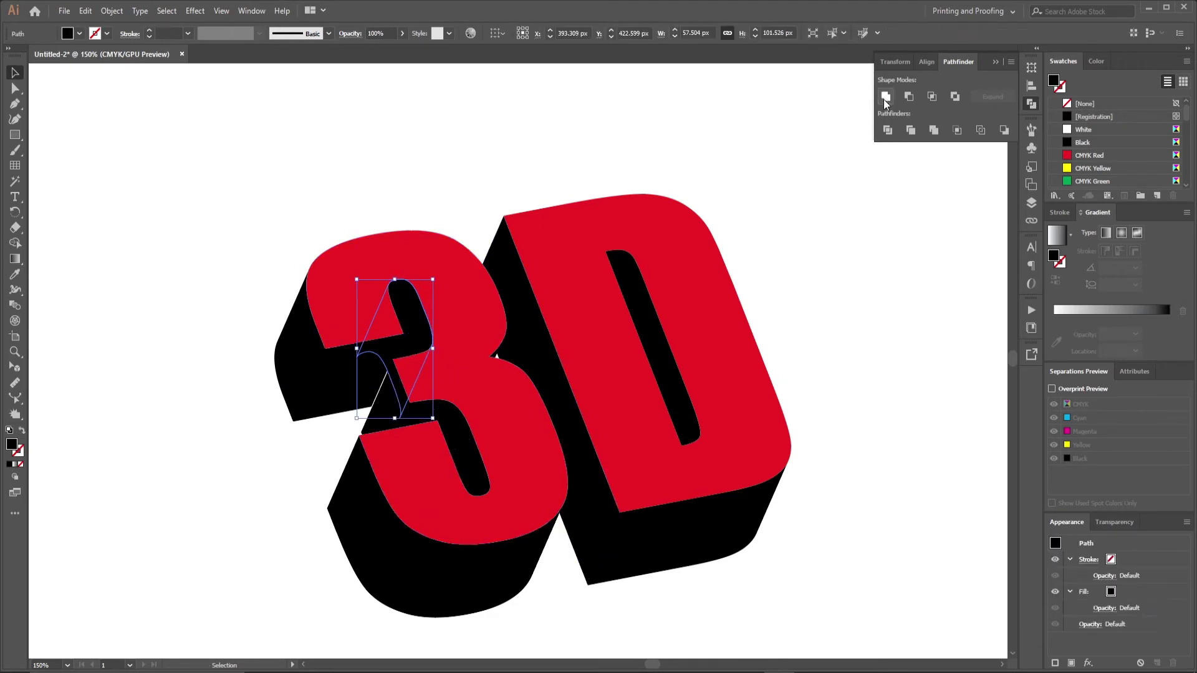
{"action": "left_click", "coordinate": [687, 167]}
Unite the inner side pieces within the 3's lower notch into one shape.
{"action": "left_click", "coordinate": [443, 414]}
{"action": "left_click", "coordinate": [473, 474], "text": "shift"}
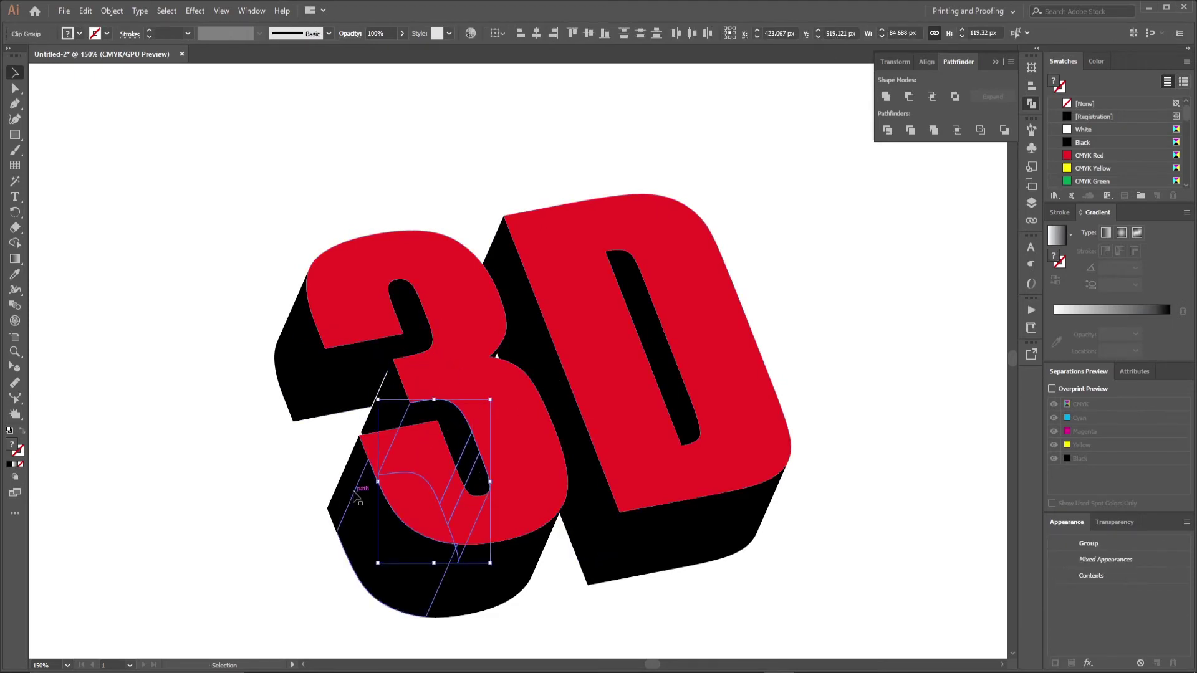
{"action": "left_click", "coordinate": [886, 97]}
{"action": "left_click", "coordinate": [795, 193]}
Unite the outer side pieces along the 3's lower curve into one shape.
{"action": "left_click", "coordinate": [358, 499]}
{"action": "left_click", "coordinate": [520, 567], "text": "shift"}
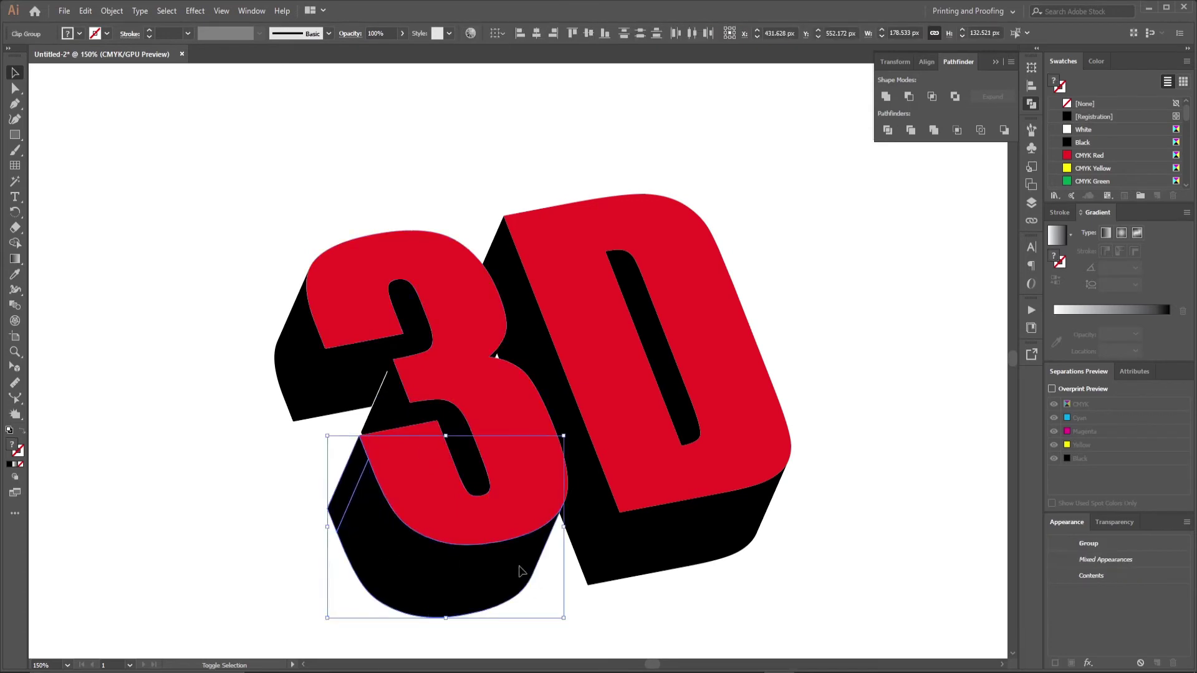
{"action": "left_click", "coordinate": [886, 97]}
{"action": "left_click", "coordinate": [767, 180]}
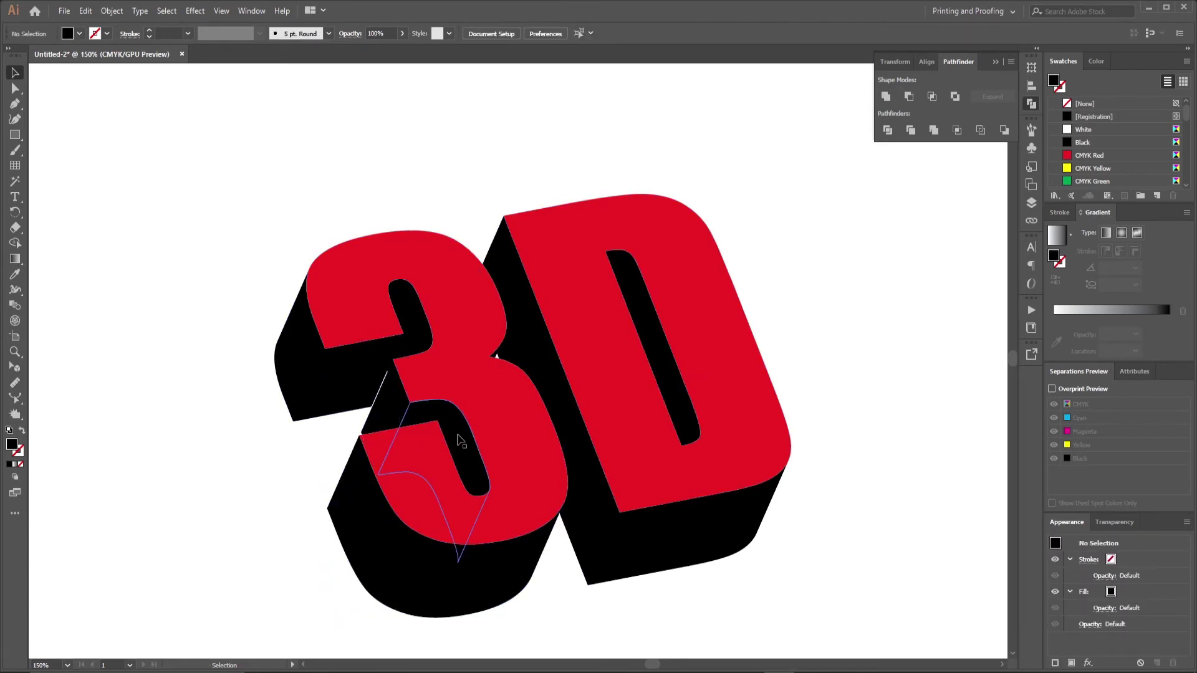
Try to fill the D's long left side face with dark red a00000.
{"action": "key", "text": "ctrl+0"}
{"action": "key", "text": "ctrl+1"}
{"action": "left_click", "coordinate": [505, 336]}
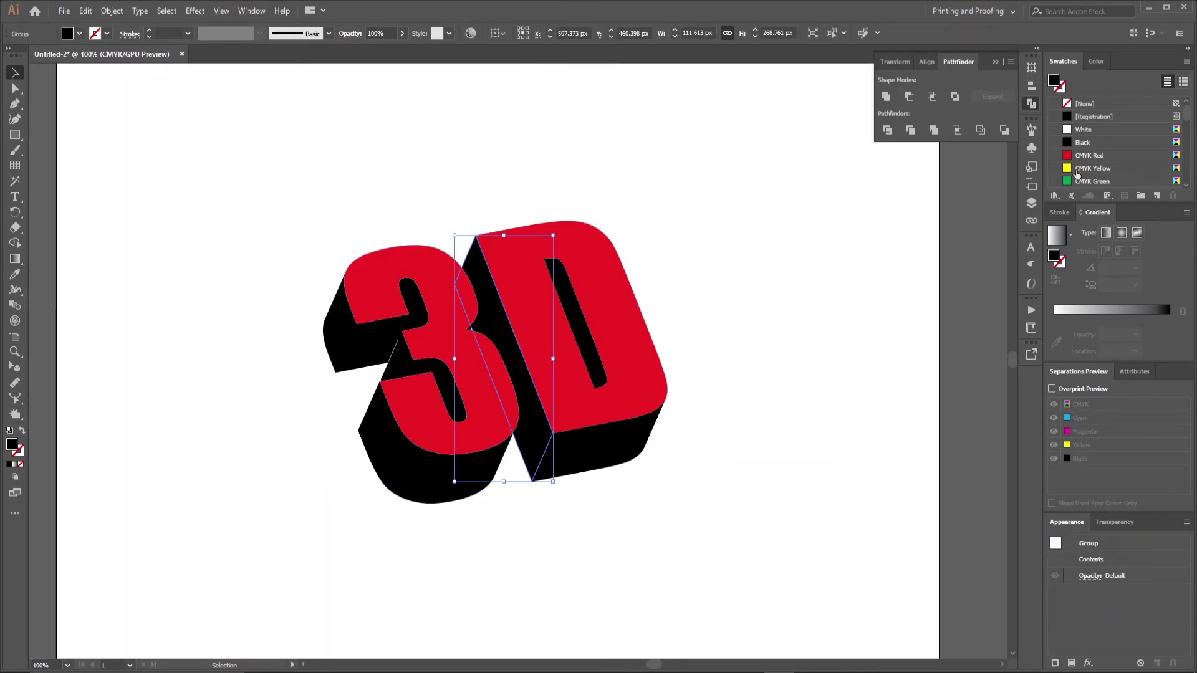
{"action": "left_click", "coordinate": [1095, 62]}
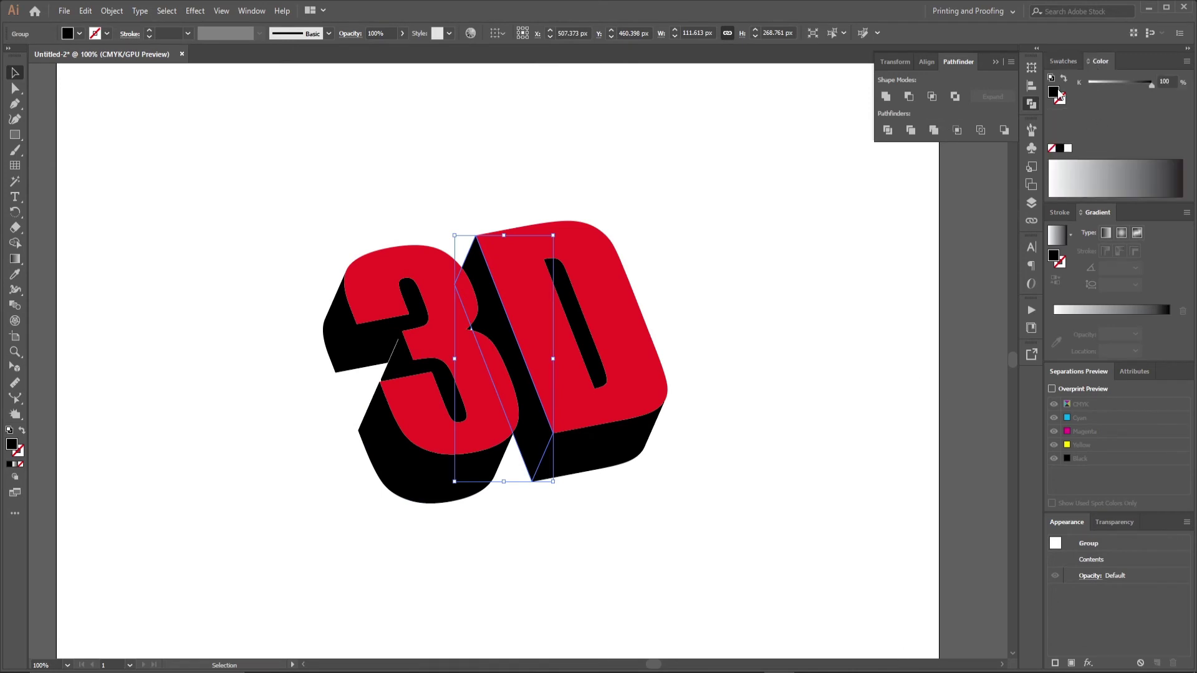
{"action": "double_click", "coordinate": [1053, 92]}
{"action": "left_click_drag", "start_coordinate": [738, 334], "coordinate": [790, 306]}
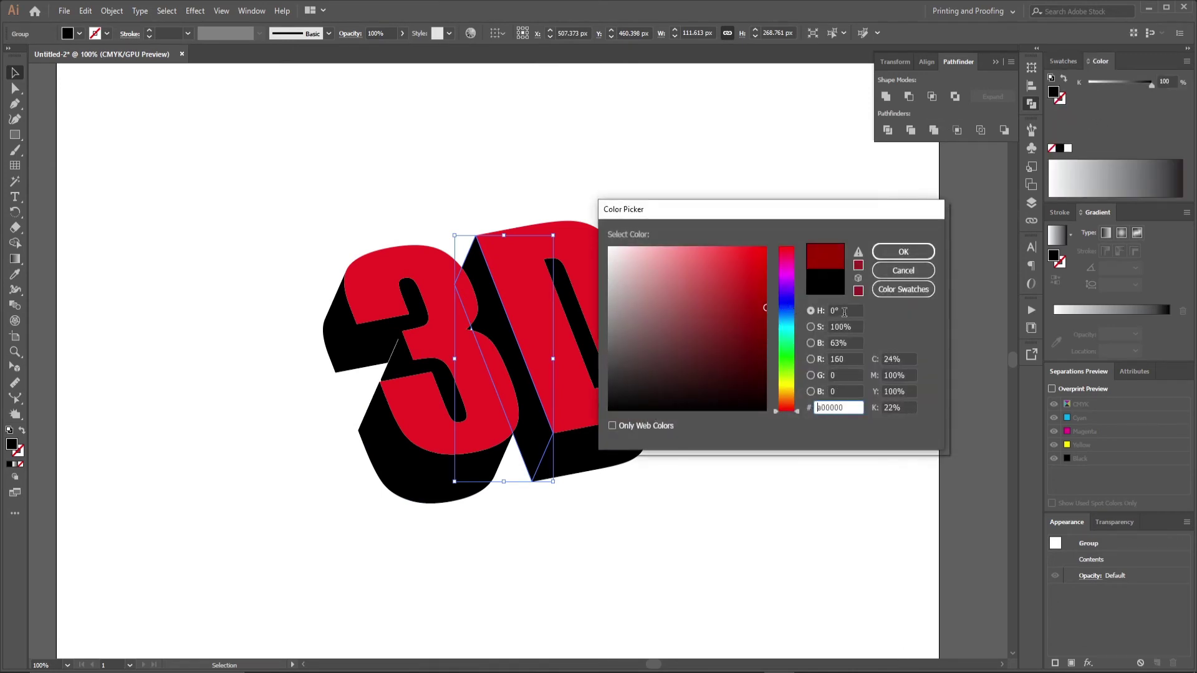
{"action": "left_click", "coordinate": [903, 251]}
{"action": "left_click", "coordinate": [773, 312]}
Try to fill the D's long left side face with dark red 9e0000.
{"action": "left_click", "coordinate": [529, 421]}
{"action": "double_click", "coordinate": [1053, 93]}
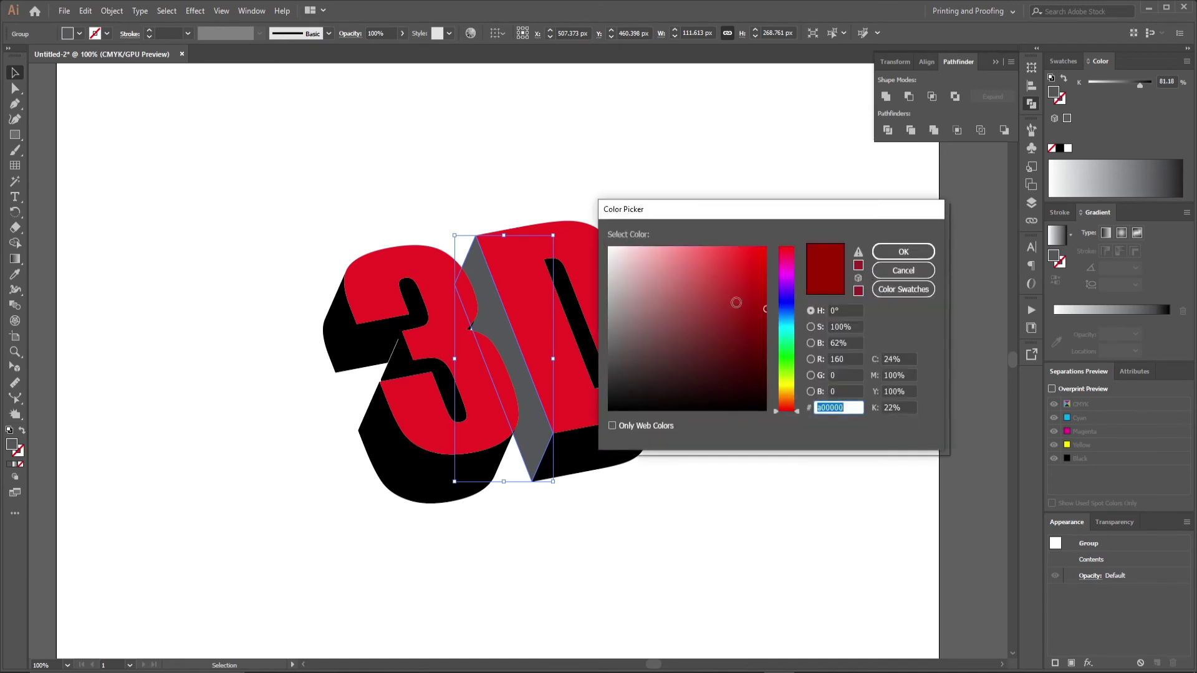
{"action": "left_click_drag", "start_coordinate": [736, 302], "coordinate": [786, 308]}
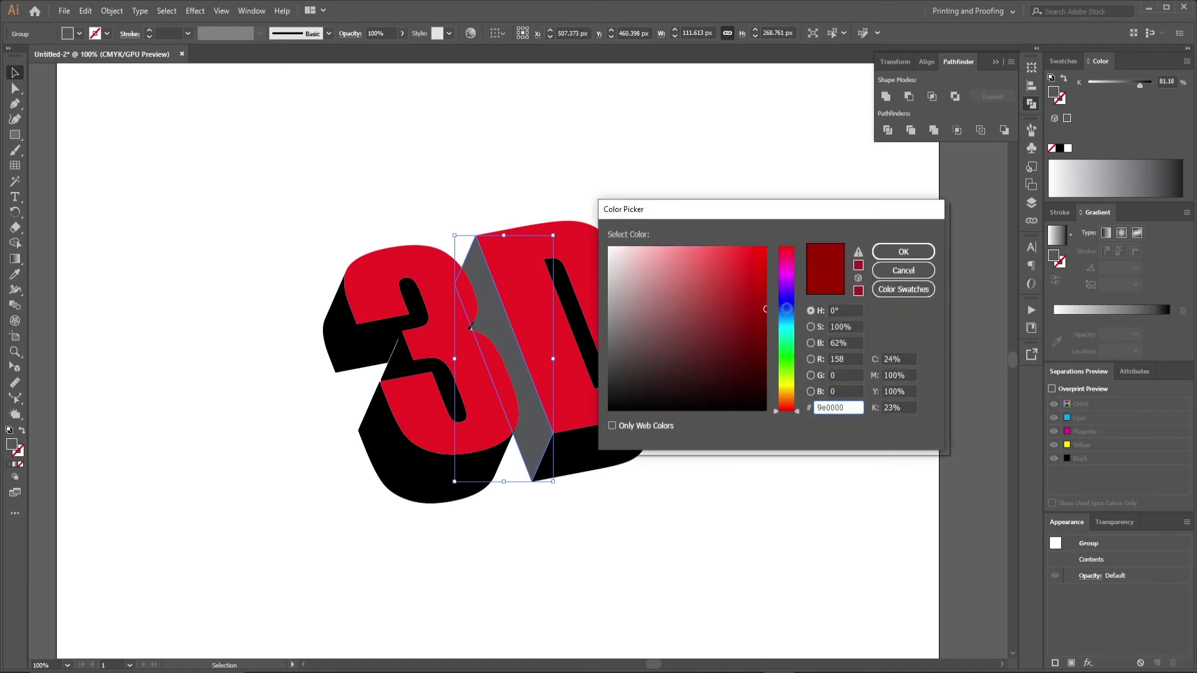
{"action": "left_click", "coordinate": [896, 255]}
Reset the D's left side face to the default fill and stroke, then try black and 79.22% grey fills on it.
{"action": "left_click", "coordinate": [1051, 77]}
{"action": "left_click", "coordinate": [1063, 61]}
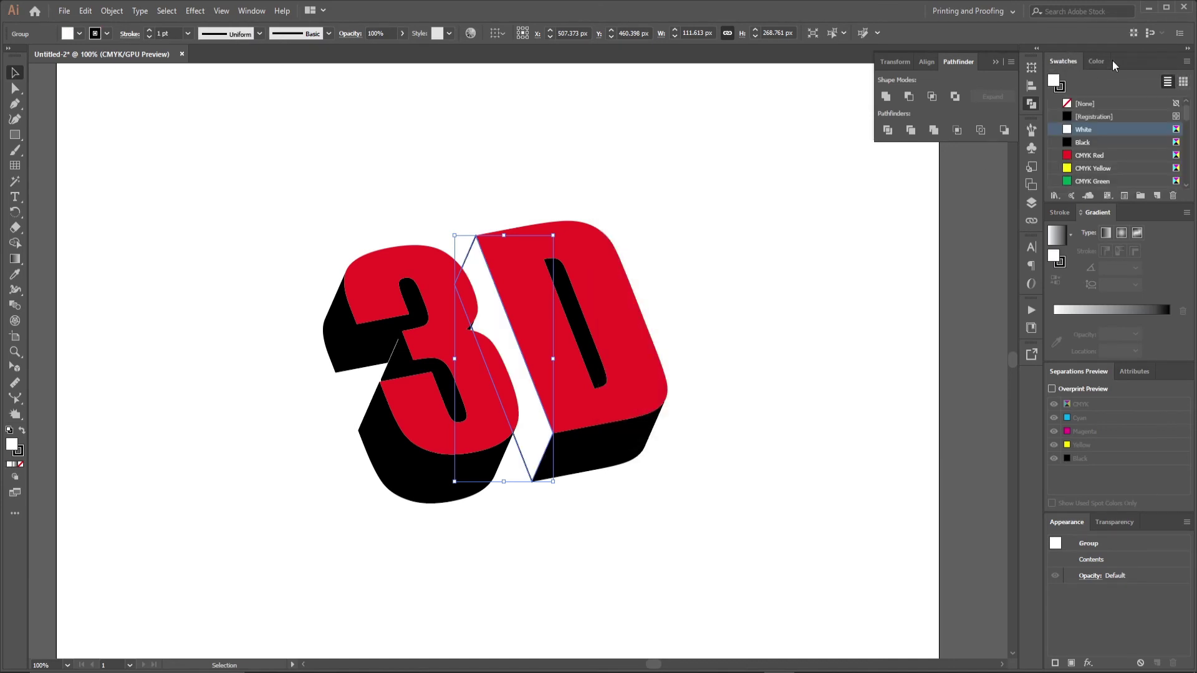
{"action": "left_click", "coordinate": [1104, 62]}
{"action": "double_click", "coordinate": [1170, 82]}
{"action": "type", "text": "100"}
{"action": "key", "text": "Return"}
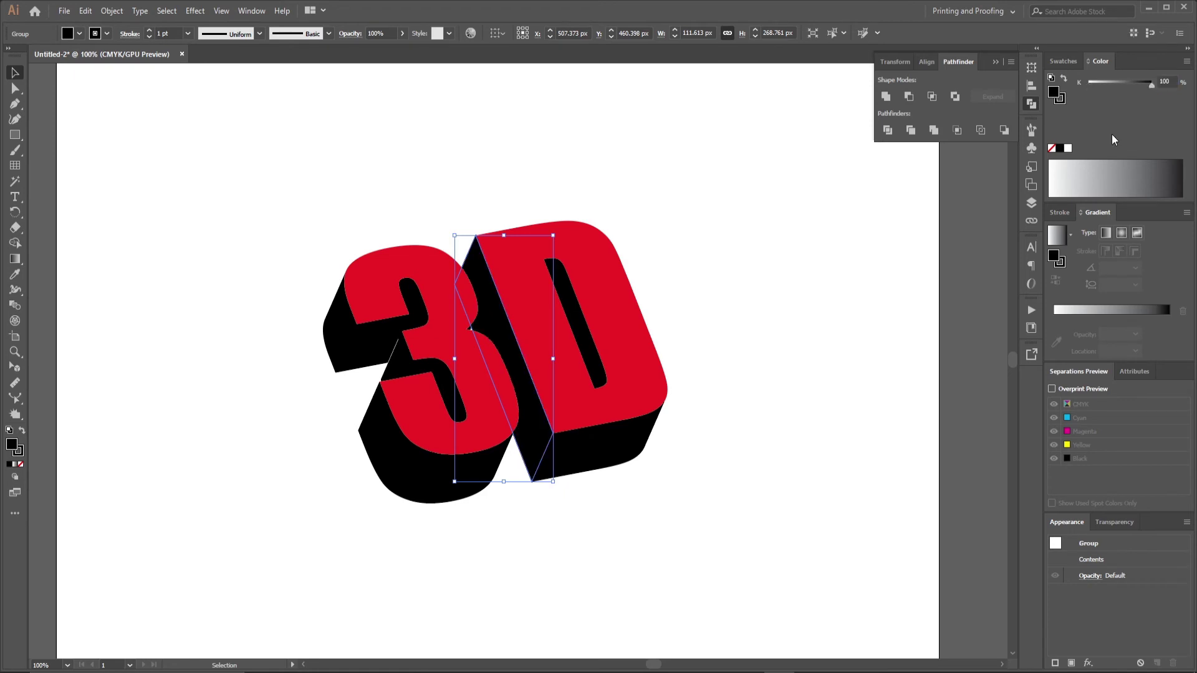
{"action": "left_click_drag", "start_coordinate": [1116, 178], "coordinate": [1155, 179]}
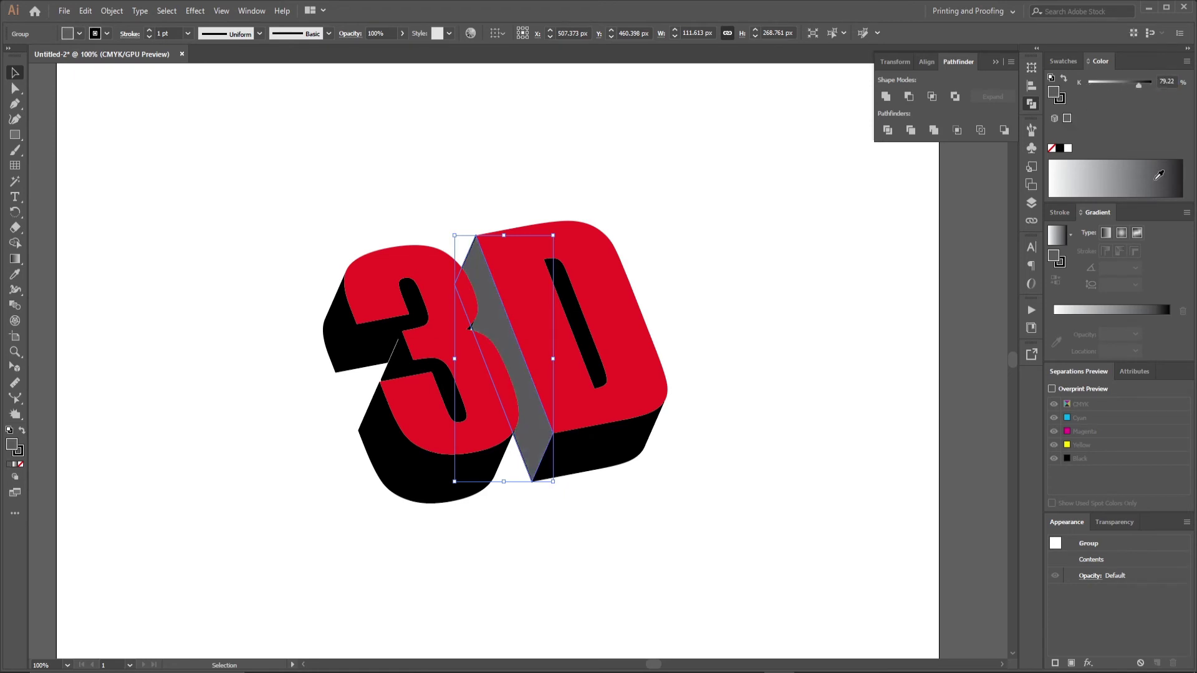
Switch the colour values to RGB and fill the D's left side face with a dark red of about 710F11.
{"action": "left_click", "coordinate": [1186, 61]}
{"action": "left_click", "coordinate": [1088, 98]}
{"action": "double_click", "coordinate": [1054, 94]}
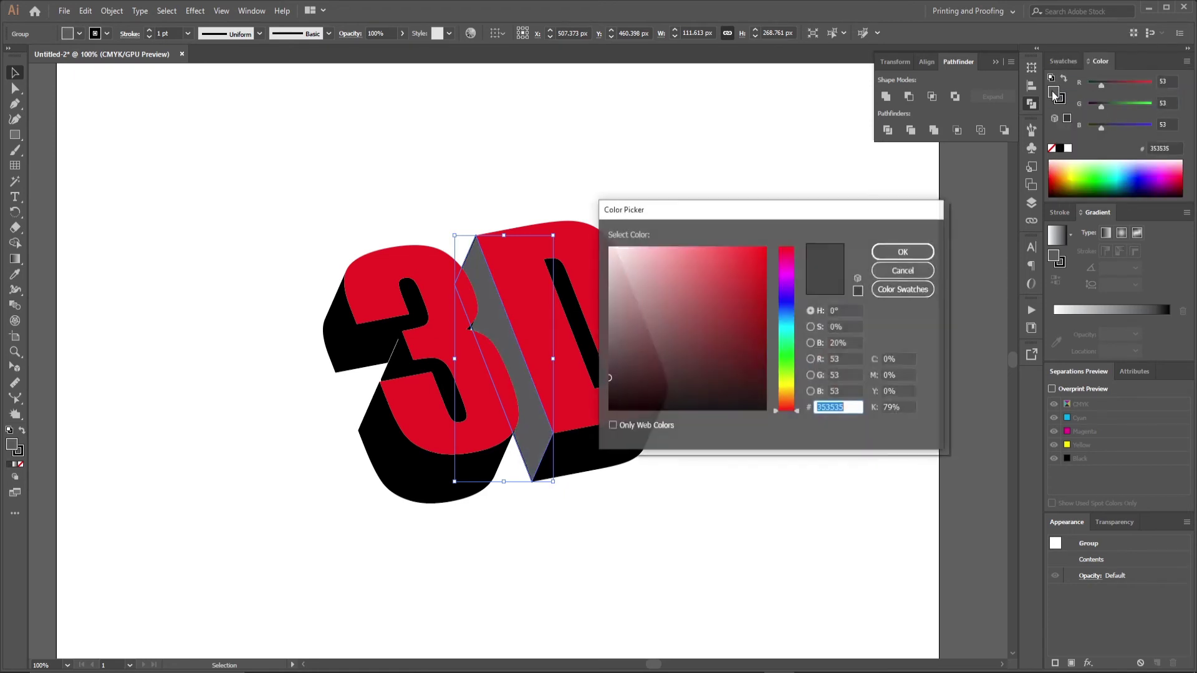
{"action": "left_click", "coordinate": [765, 337]}
{"action": "left_click", "coordinate": [918, 250]}
{"action": "left_click", "coordinate": [786, 343]}
Apply the dark red of the D's left side face to the black side and inner faces of the D and the 3.
{"action": "left_click", "coordinate": [622, 446]}
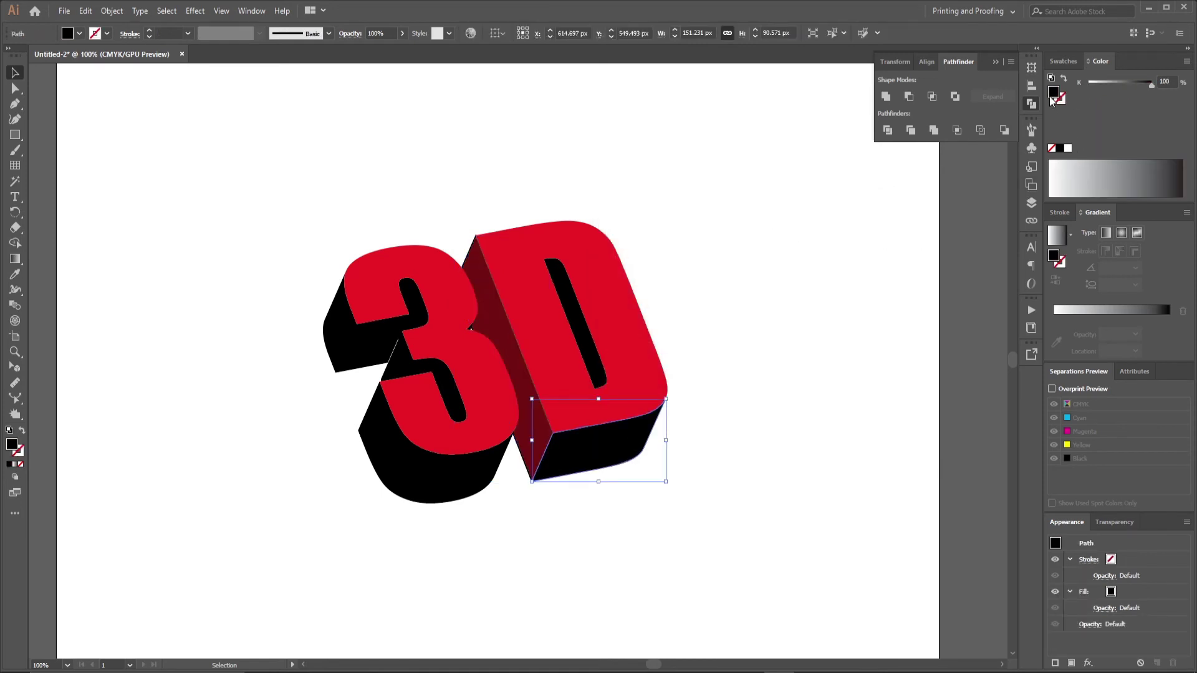
{"action": "left_click", "coordinate": [1186, 61]}
{"action": "left_click", "coordinate": [1088, 101]}
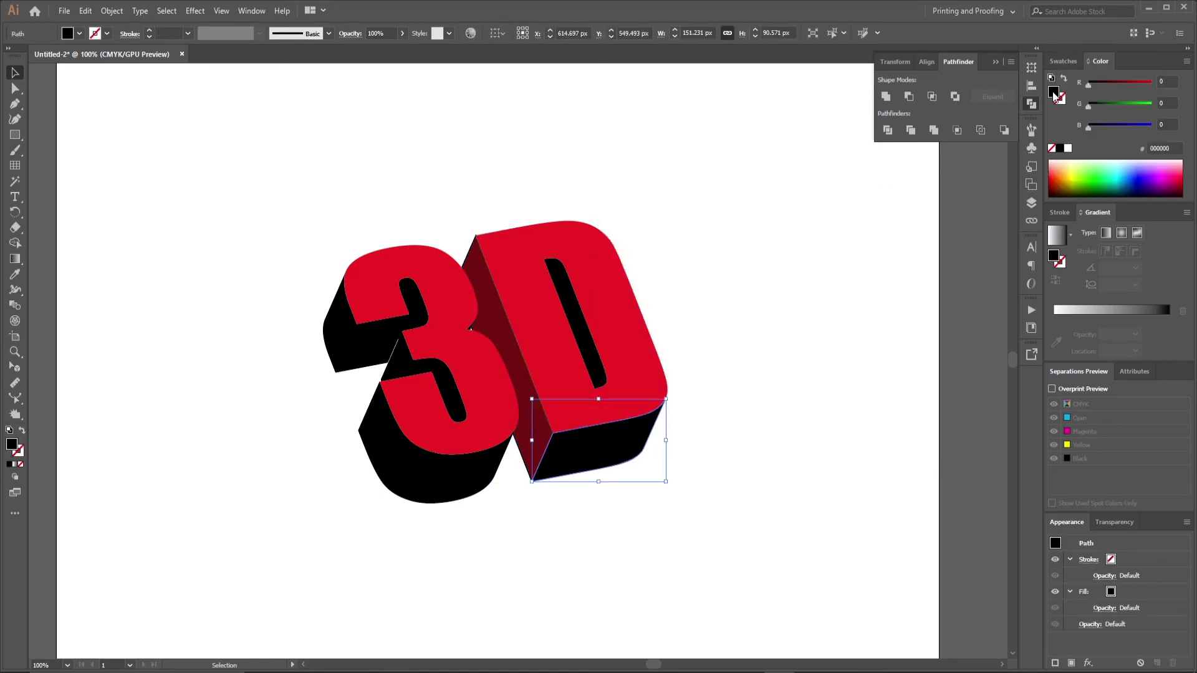
{"action": "double_click", "coordinate": [1053, 93]}
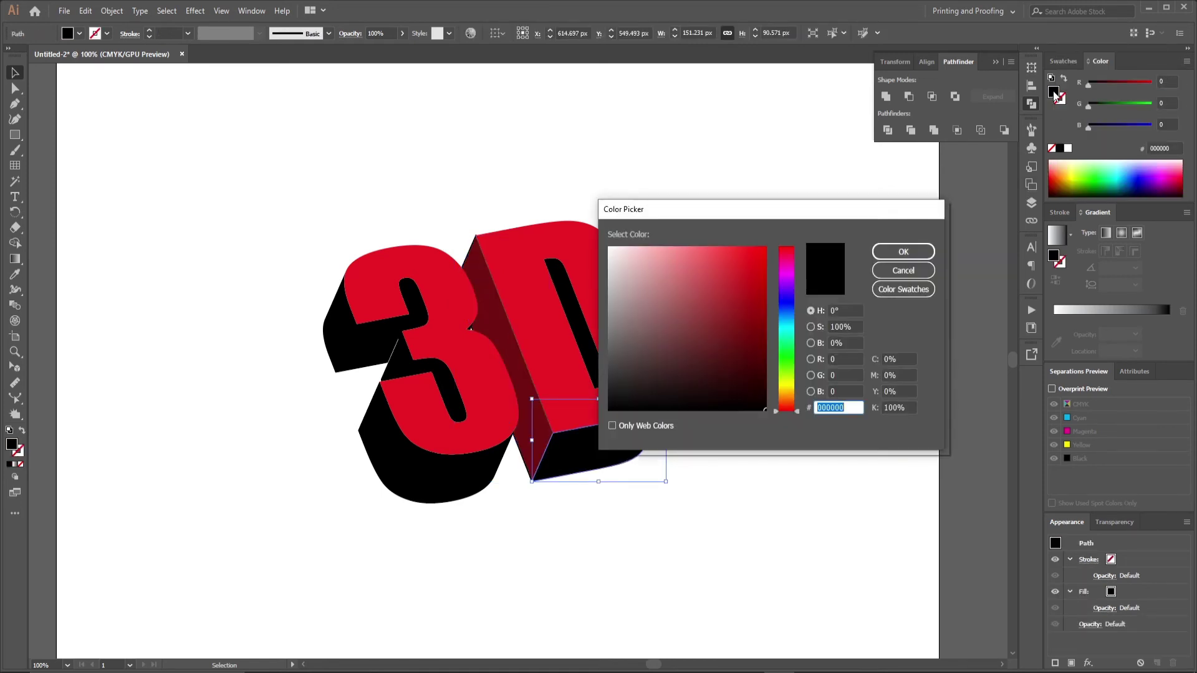
{"action": "left_click", "coordinate": [909, 275]}
{"action": "left_click", "coordinate": [597, 383], "text": "shift"}
{"action": "left_click", "coordinate": [479, 462], "text": "shift"}
{"action": "left_click", "coordinate": [457, 410], "text": "shift"}
{"action": "left_click", "coordinate": [412, 325], "text": "shift"}
{"action": "left_click", "coordinate": [338, 340], "text": "shift"}
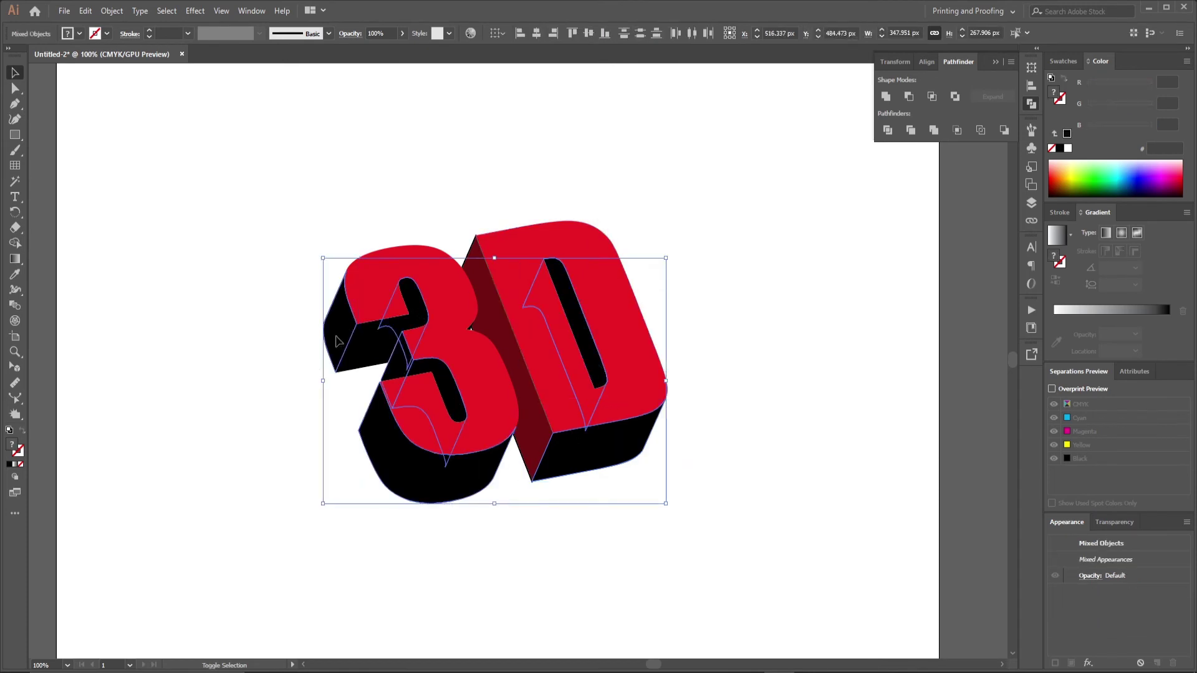
{"action": "left_click", "coordinate": [15, 274]}
{"action": "left_click", "coordinate": [506, 325]}
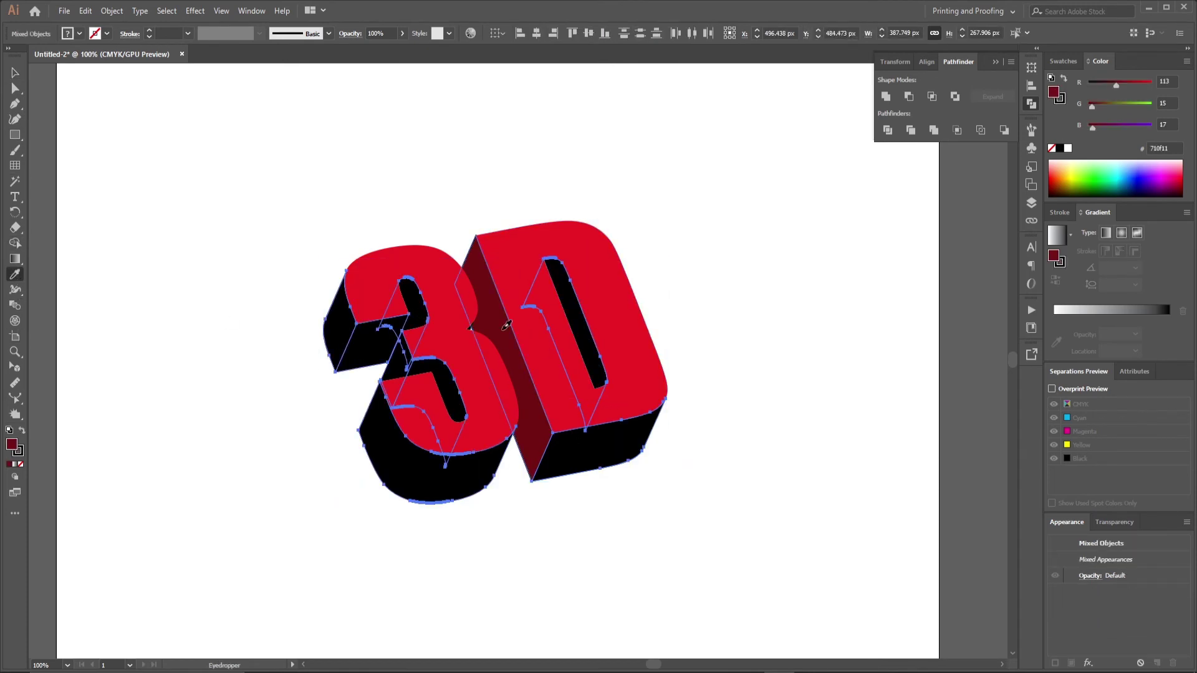
{"action": "left_click", "coordinate": [15, 73]}
{"action": "left_click", "coordinate": [249, 187]}
{"action": "scroll", "coordinate": [462, 468], "scroll_direction": "down", "scroll_amount": 1}
{"action": "scroll", "coordinate": [331, 458], "scroll_direction": "up", "scroll_amount": 4}
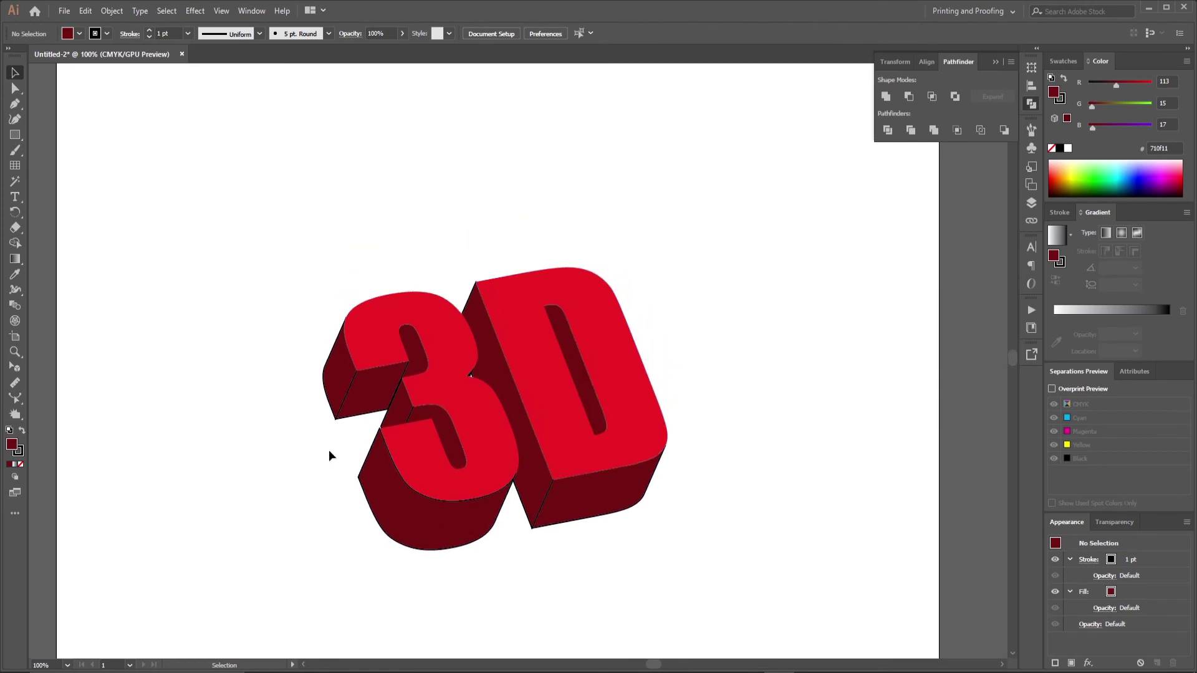
{"action": "scroll", "coordinate": [329, 456], "scroll_direction": "down", "scroll_amount": 2}
{"action": "key", "text": "z"}
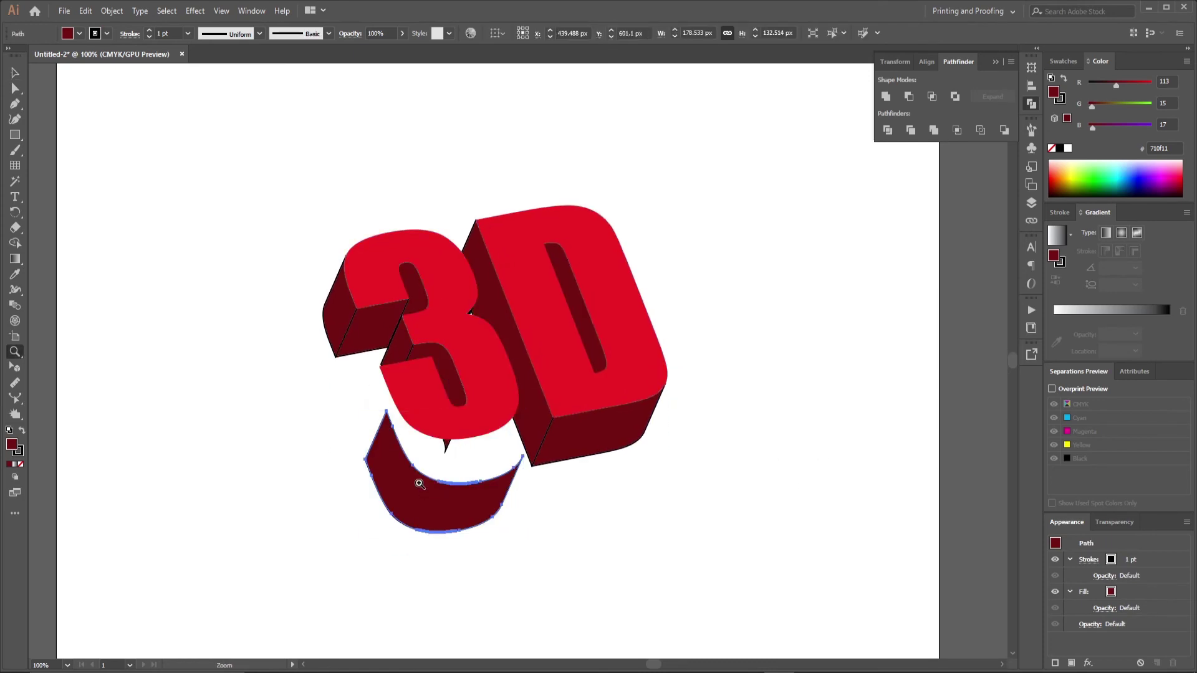
{"action": "key", "text": "ctrl+z"}
{"action": "left_click", "coordinate": [263, 361]}
{"action": "left_click", "coordinate": [347, 403], "text": "alt"}
{"action": "left_click_drag", "start_coordinate": [431, 437], "coordinate": [545, 482]}
{"action": "key", "text": "ctrl+0"}
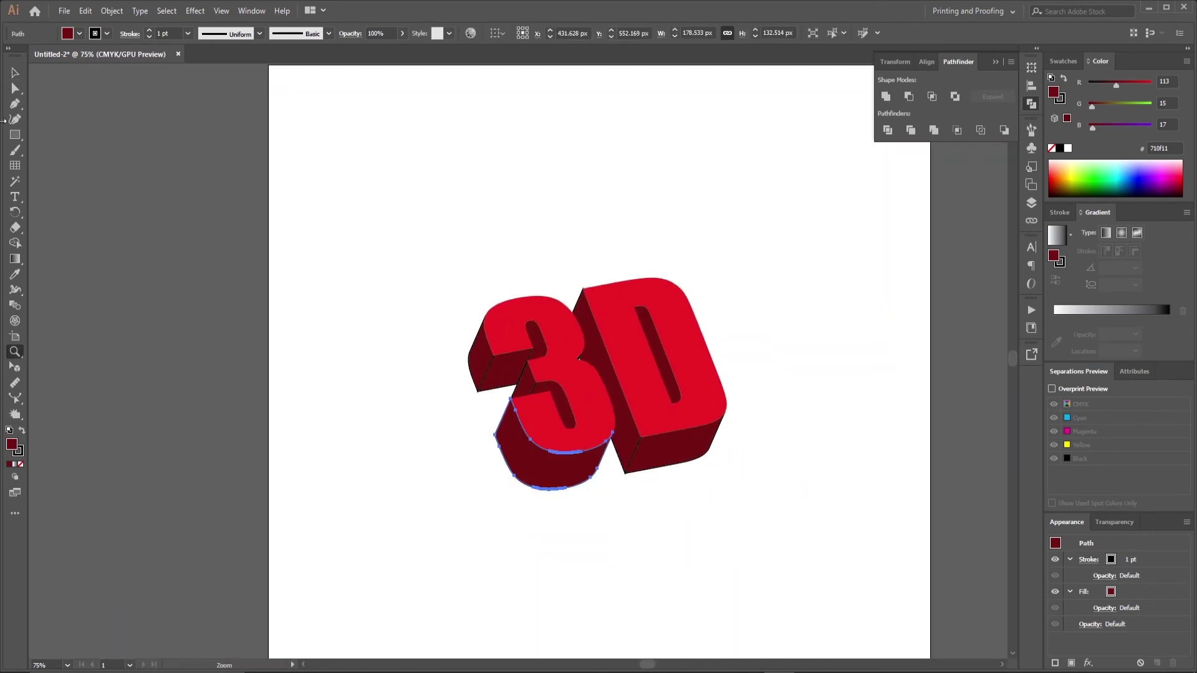
Remove the stroke from all shapes of the 3D artwork.
{"action": "key", "text": "v"}
{"action": "left_click_drag", "start_coordinate": [401, 222], "coordinate": [812, 354]}
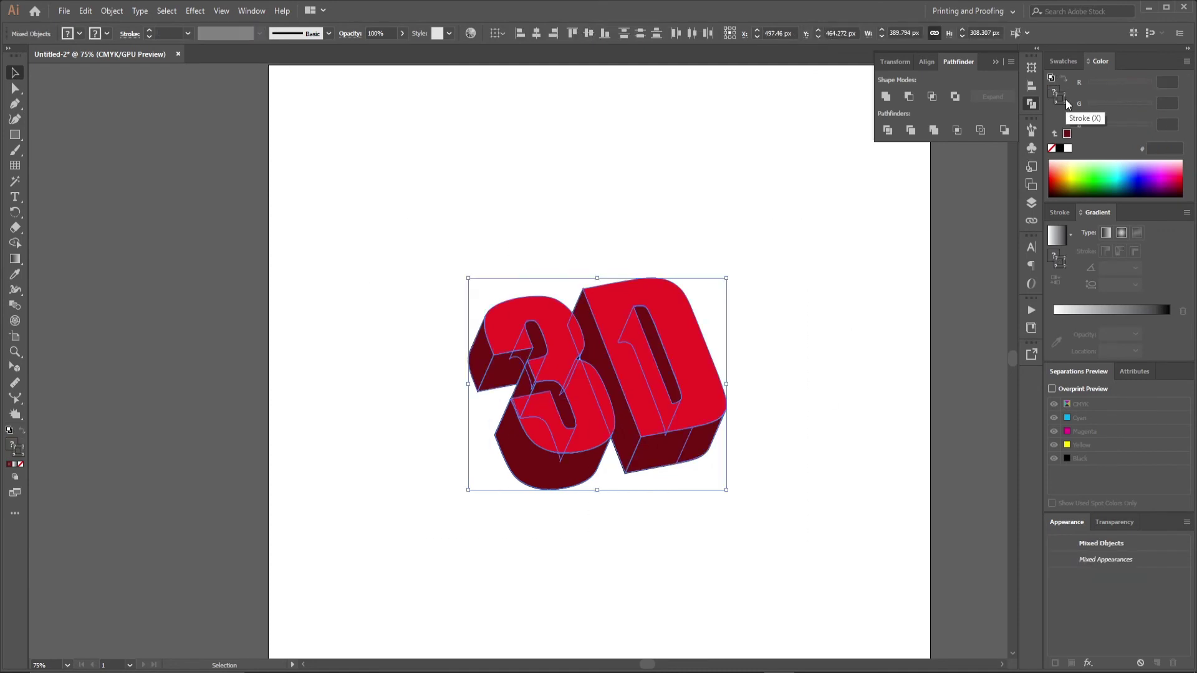
{"action": "left_click", "coordinate": [1063, 61]}
{"action": "left_click", "coordinate": [1085, 104]}
{"action": "left_click", "coordinate": [804, 412]}
Recolour the small black sliver at the 3's right-hand waist with the dark red of the neighbouring side face.
{"action": "scroll", "coordinate": [579, 361], "scroll_direction": "up", "scroll_amount": 7}
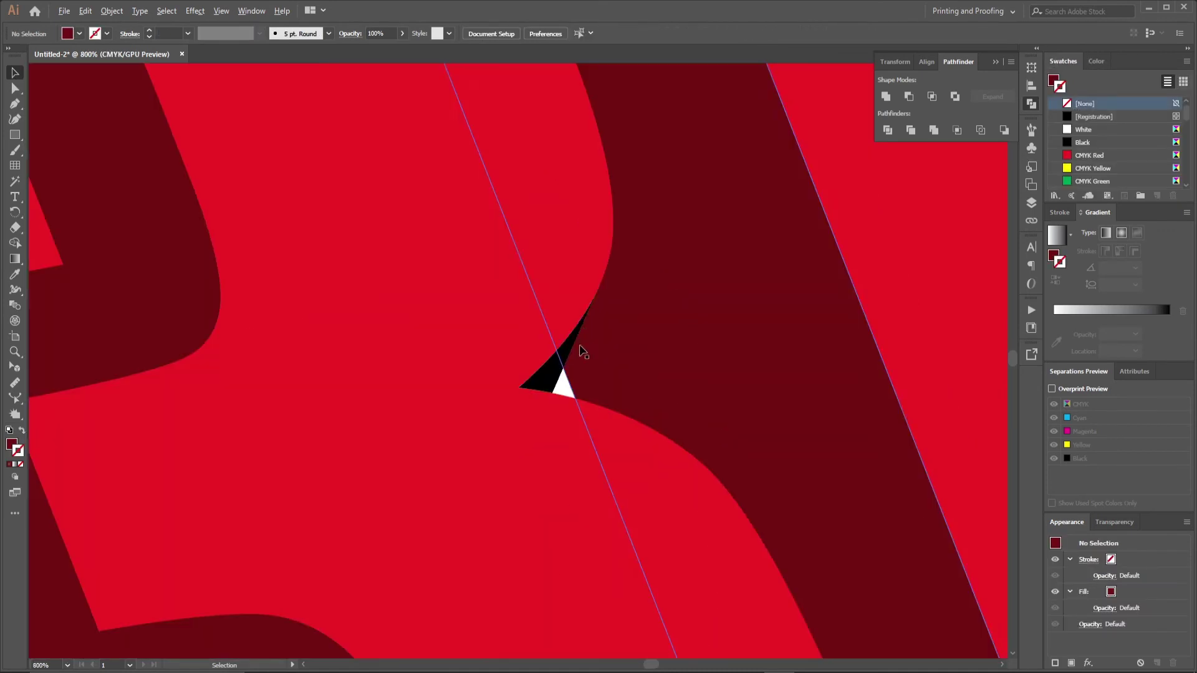
{"action": "left_click", "coordinate": [561, 362]}
{"action": "left_click", "coordinate": [15, 275]}
{"action": "left_click", "coordinate": [694, 282]}
{"action": "left_click", "coordinate": [15, 72]}
{"action": "scroll", "coordinate": [516, 312], "scroll_direction": "down", "scroll_amount": 7}
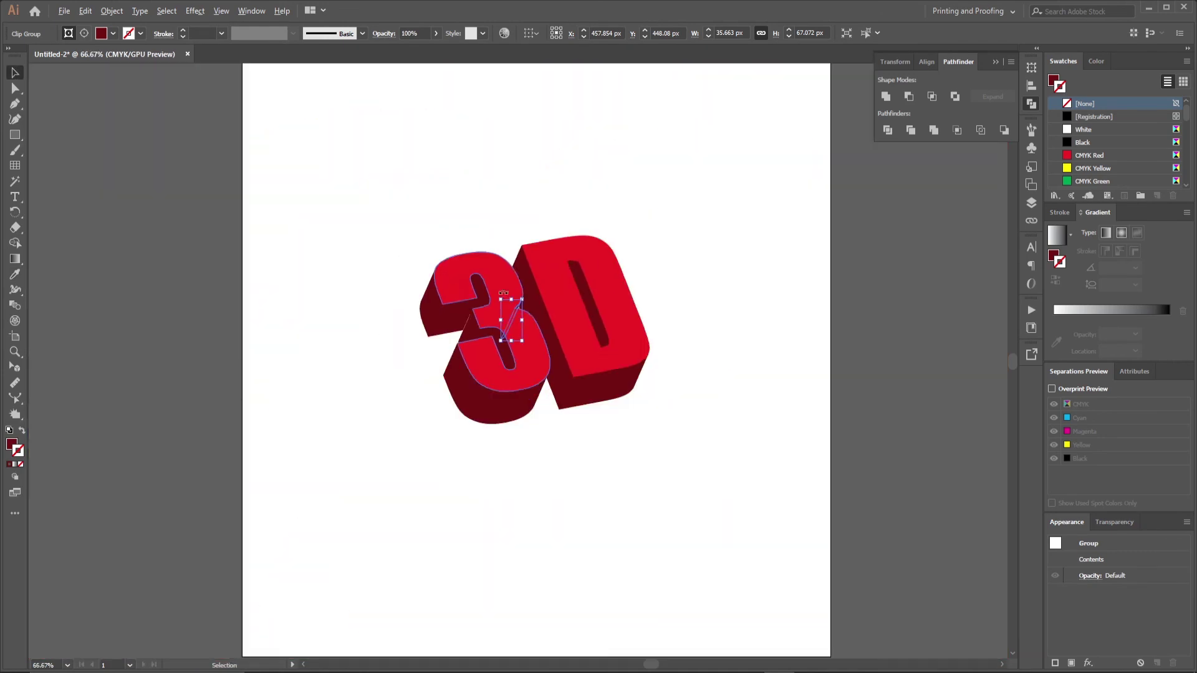
{"action": "left_click", "coordinate": [686, 293]}
Fill the inner faces within the 3's notches with a darker shade of the dark red.
{"action": "scroll", "coordinate": [570, 290], "scroll_direction": "up", "scroll_amount": 1}
{"action": "scroll", "coordinate": [512, 264], "scroll_direction": "down", "scroll_amount": 1}
{"action": "scroll", "coordinate": [484, 231], "scroll_direction": "up", "scroll_amount": 1}
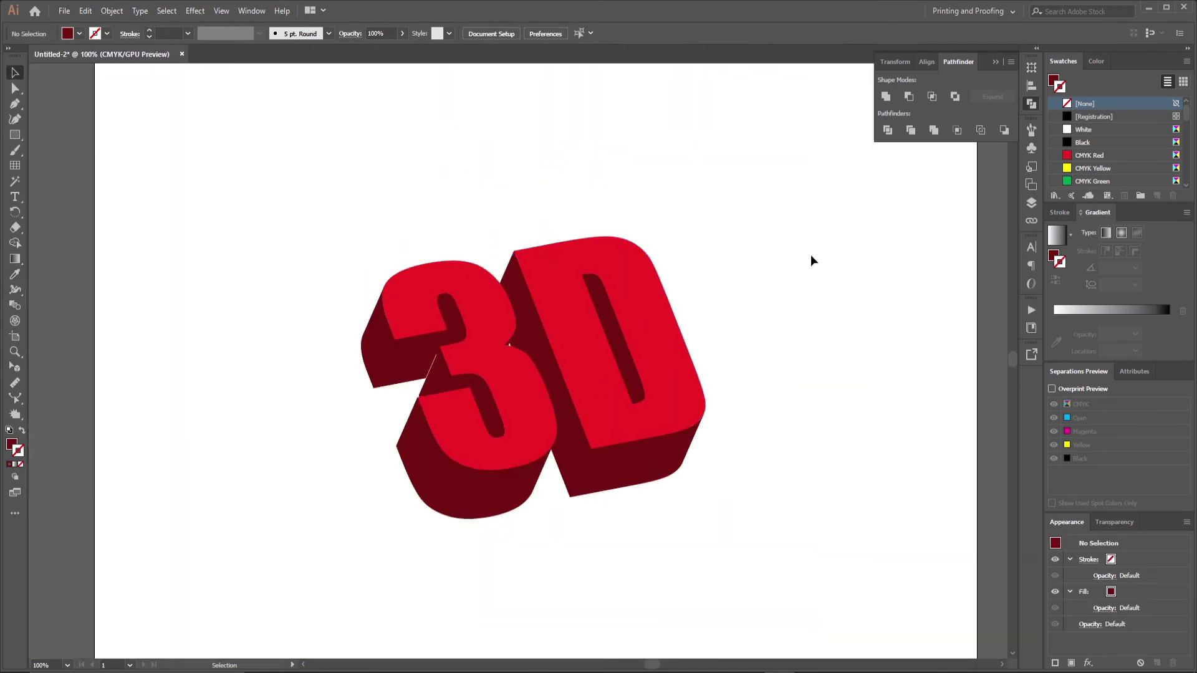
{"action": "left_click", "coordinate": [438, 378]}
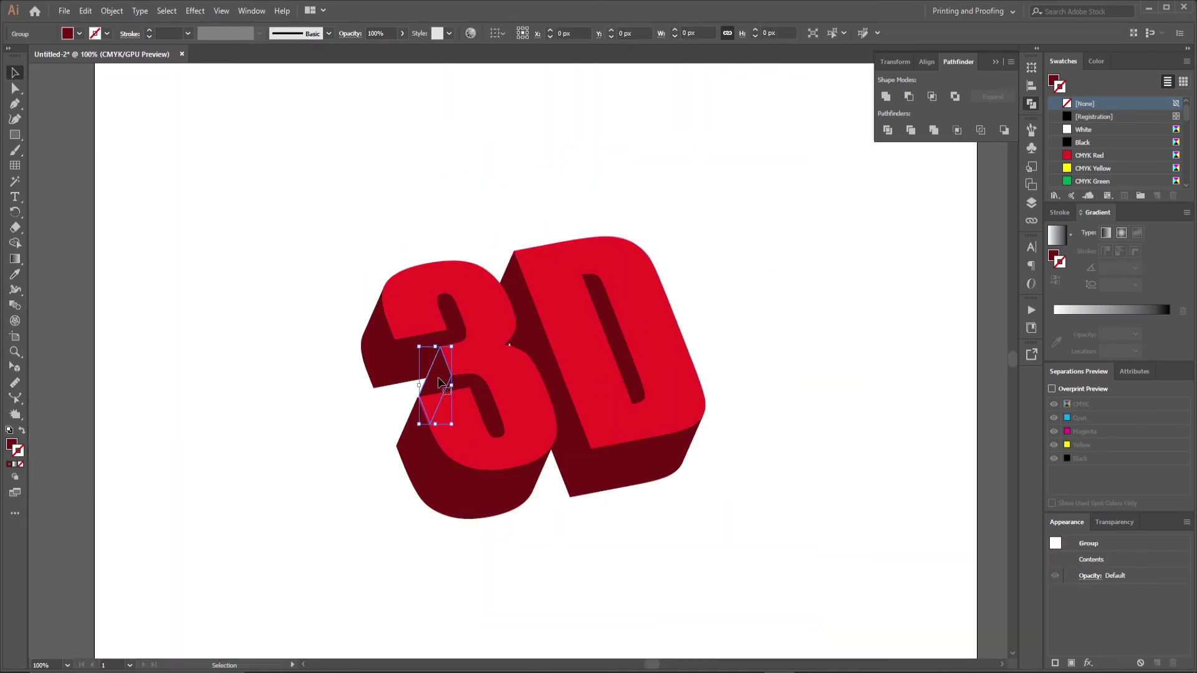
{"action": "left_click", "coordinate": [454, 330], "text": "shift"}
{"action": "double_click", "coordinate": [1054, 80]}
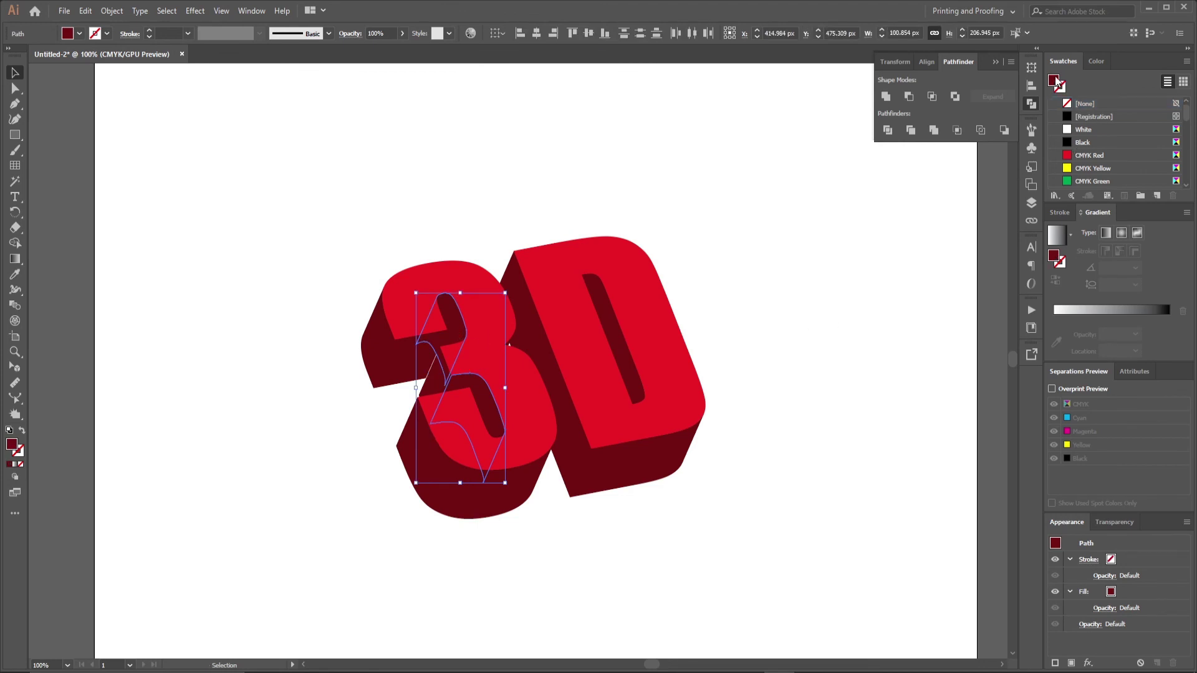
{"action": "left_click", "coordinate": [883, 258]}
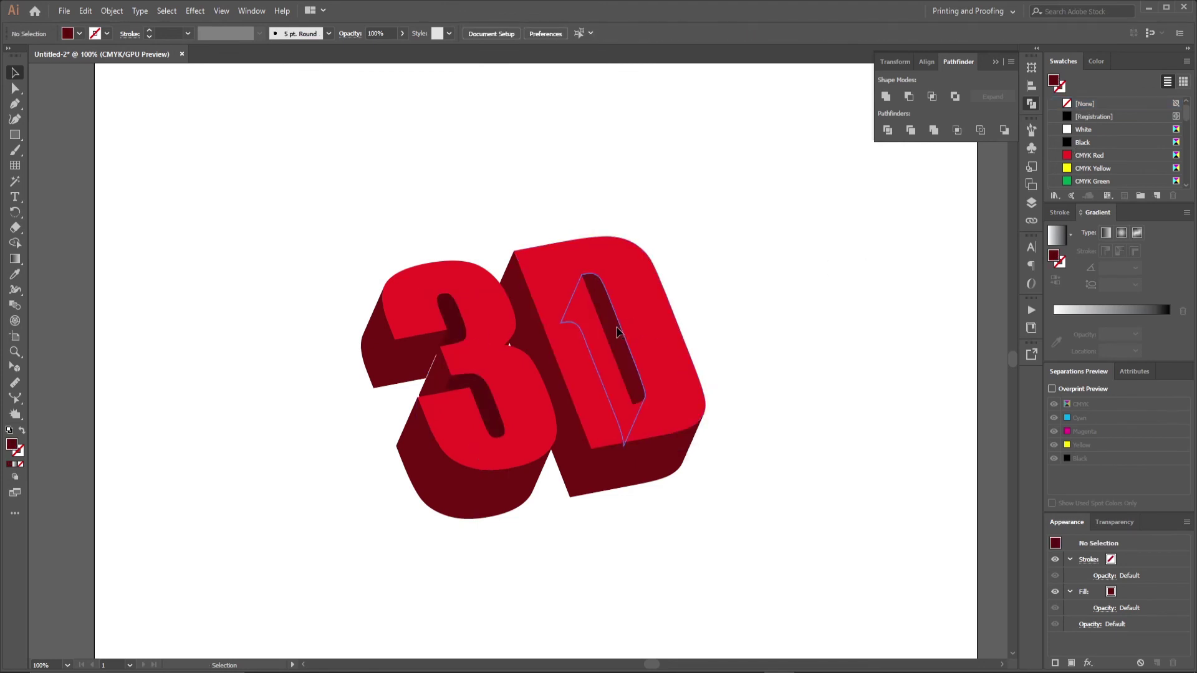
Fill the inner face of the D's counter with a darker shade of the dark red.
{"action": "left_click", "coordinate": [634, 337]}
{"action": "double_click", "coordinate": [1053, 80]}
{"action": "key", "text": "Return"}
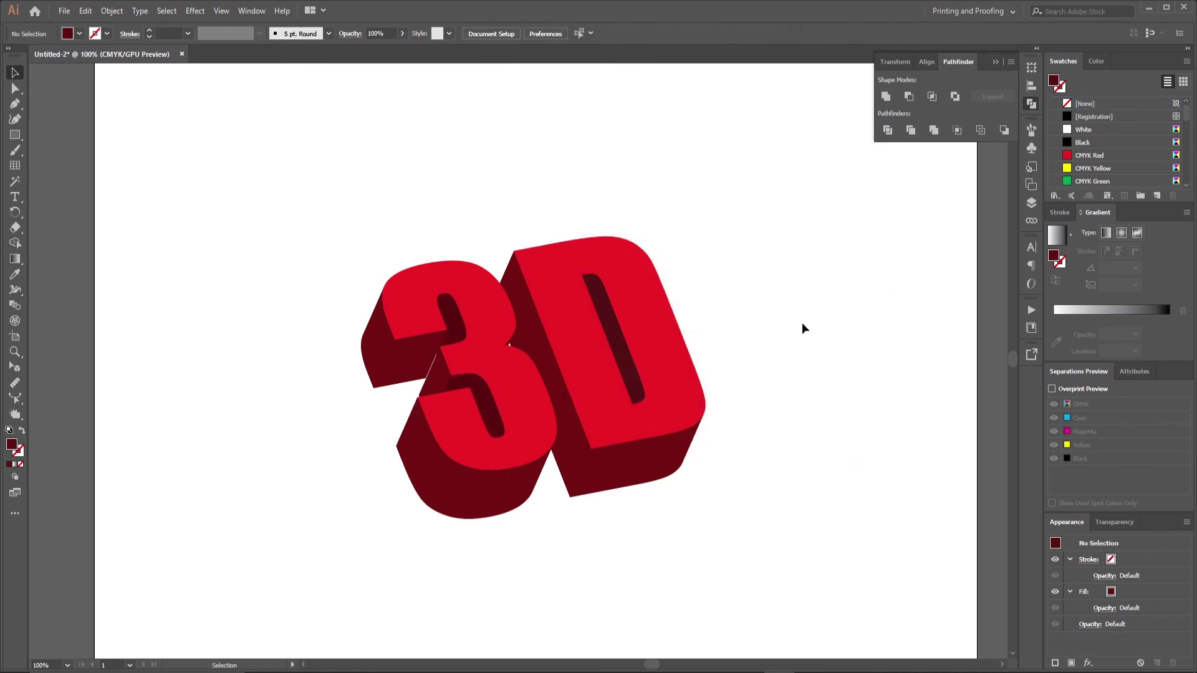
Fill the underside face of the 3's upper arm with the darker shade sampled from the inner notch face.
{"action": "left_click", "coordinate": [419, 356]}
{"action": "left_click", "coordinate": [13, 278]}
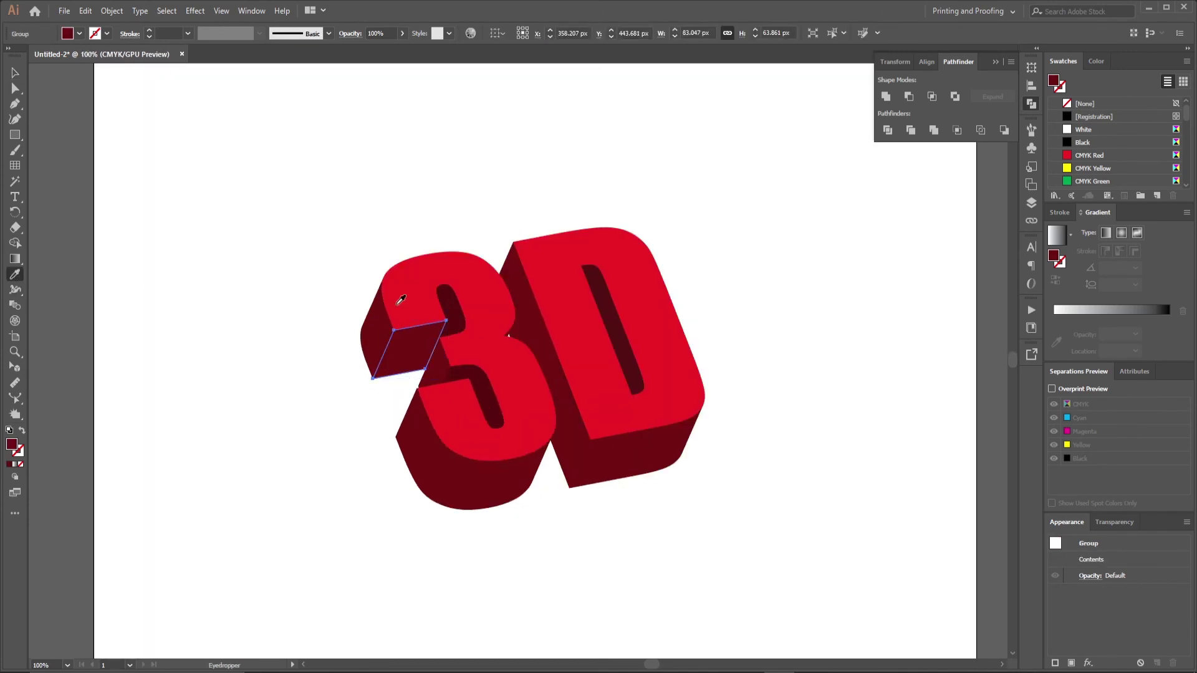
{"action": "left_click", "coordinate": [453, 297]}
{"action": "left_click", "coordinate": [13, 74]}
{"action": "left_click", "coordinate": [169, 165]}
Recolour the inner face of the 3's upper notch with the dark red of its outer side face.
{"action": "left_click", "coordinate": [453, 308]}
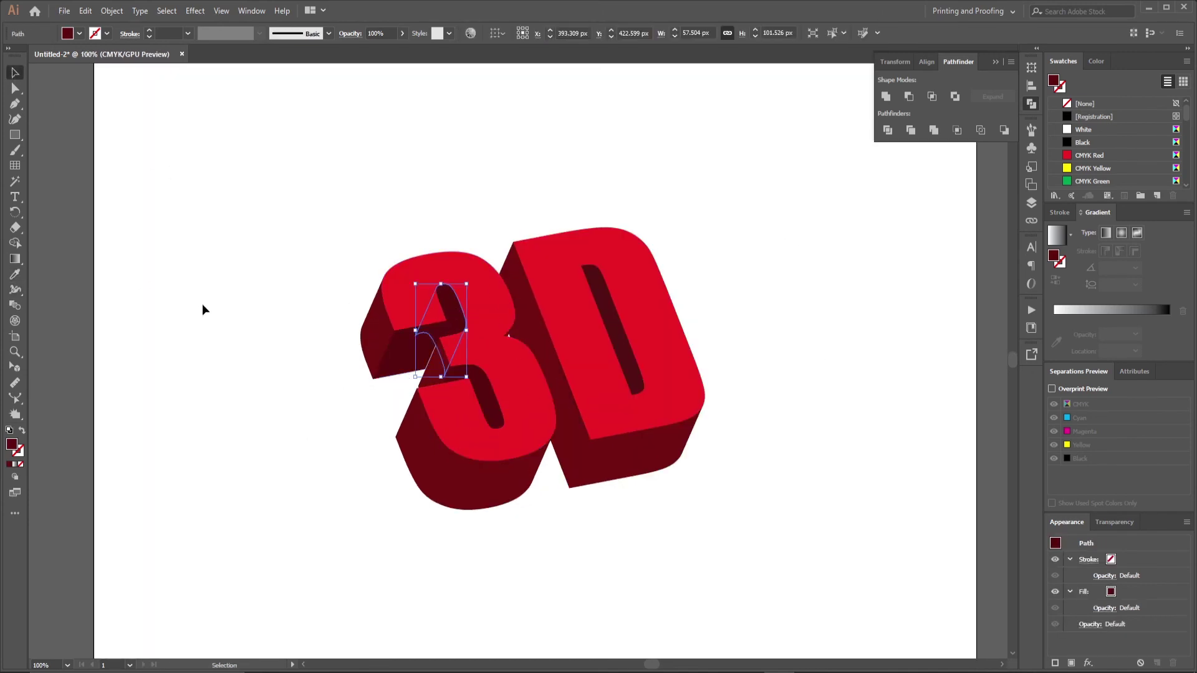
{"action": "left_click", "coordinate": [15, 275]}
{"action": "left_click", "coordinate": [378, 332]}
{"action": "left_click", "coordinate": [15, 74]}
{"action": "left_click", "coordinate": [103, 138]}
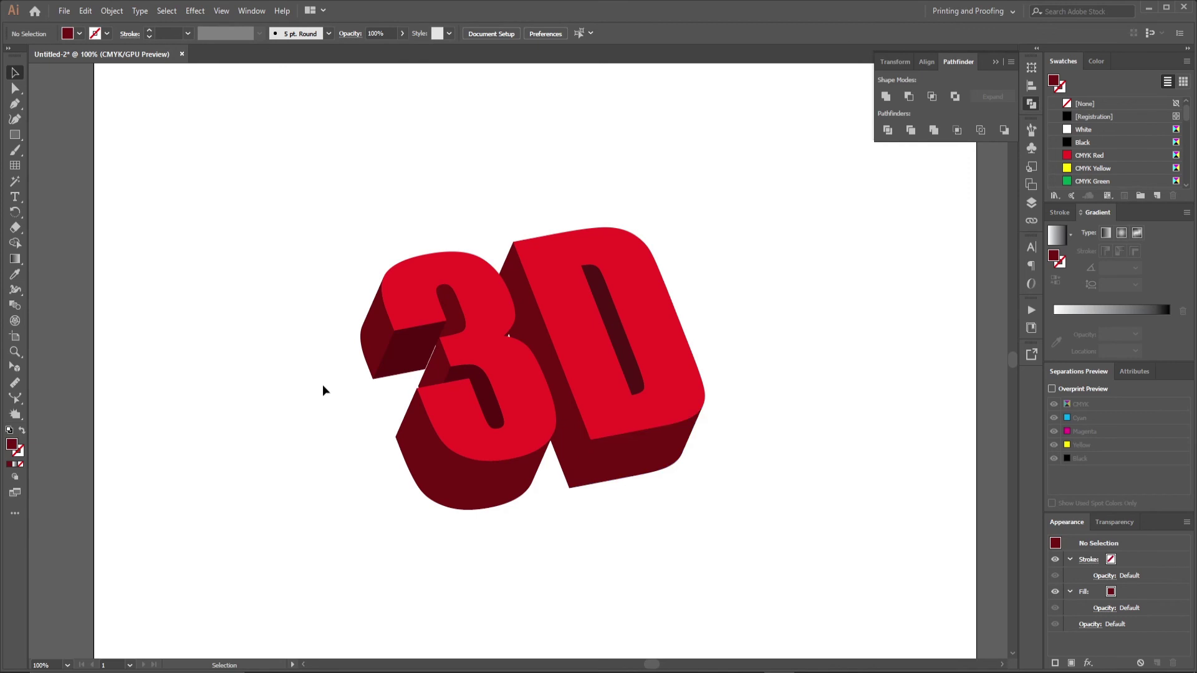
Fill the bottom side face of the D with the darker shade from the 3's lower notch.
{"action": "scroll", "coordinate": [323, 384], "scroll_direction": "down", "scroll_amount": 1}
{"action": "scroll", "coordinate": [456, 335], "scroll_direction": "up", "scroll_amount": 3}
{"action": "left_click_drag", "start_coordinate": [509, 454], "coordinate": [533, 409]}
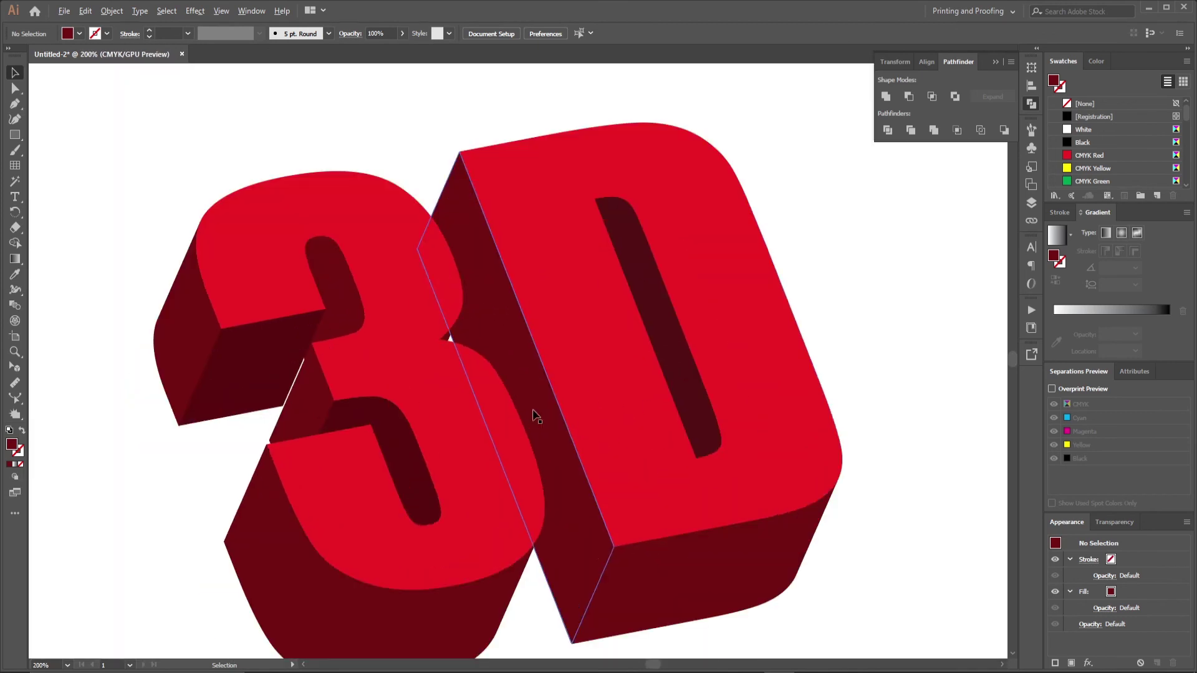
{"action": "left_click", "coordinate": [648, 573]}
{"action": "left_click", "coordinate": [15, 274]}
{"action": "left_click", "coordinate": [346, 413]}
{"action": "left_click", "coordinate": [15, 73]}
{"action": "left_click", "coordinate": [109, 140]}
Apply a linear gradient to the 3's lower side face and set its end colour to the darker underside shade.
{"action": "scroll", "coordinate": [362, 237], "scroll_direction": "down", "scroll_amount": 1}
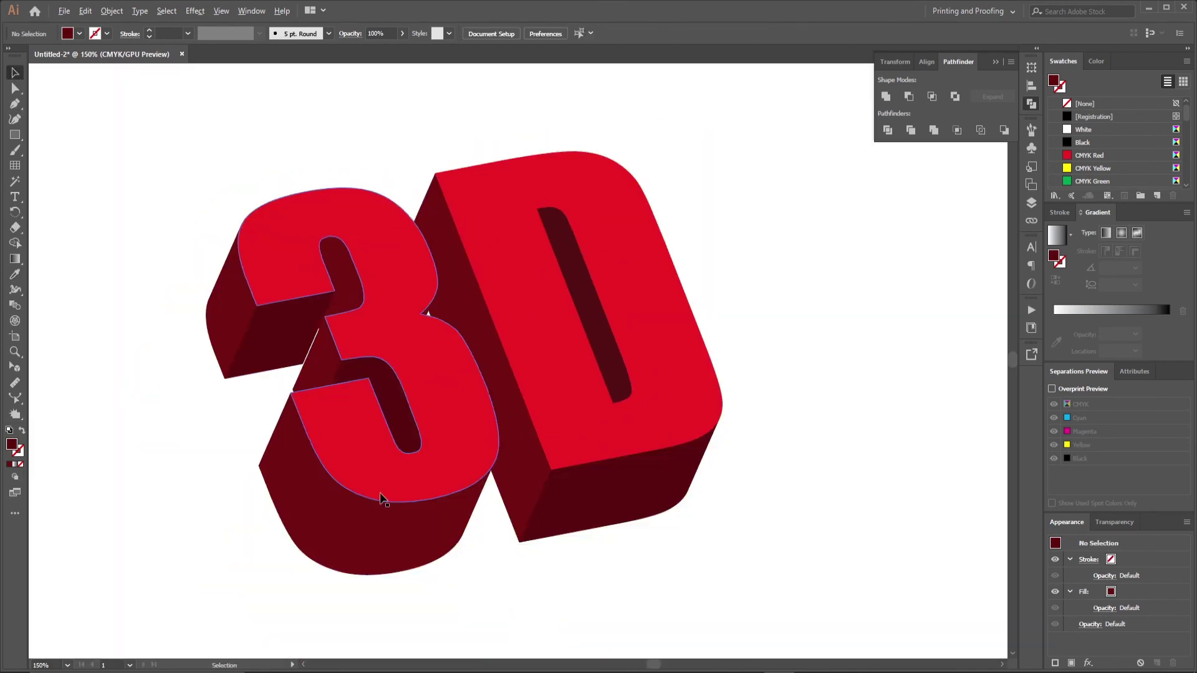
{"action": "left_click", "coordinate": [383, 547]}
{"action": "left_click", "coordinate": [1060, 238]}
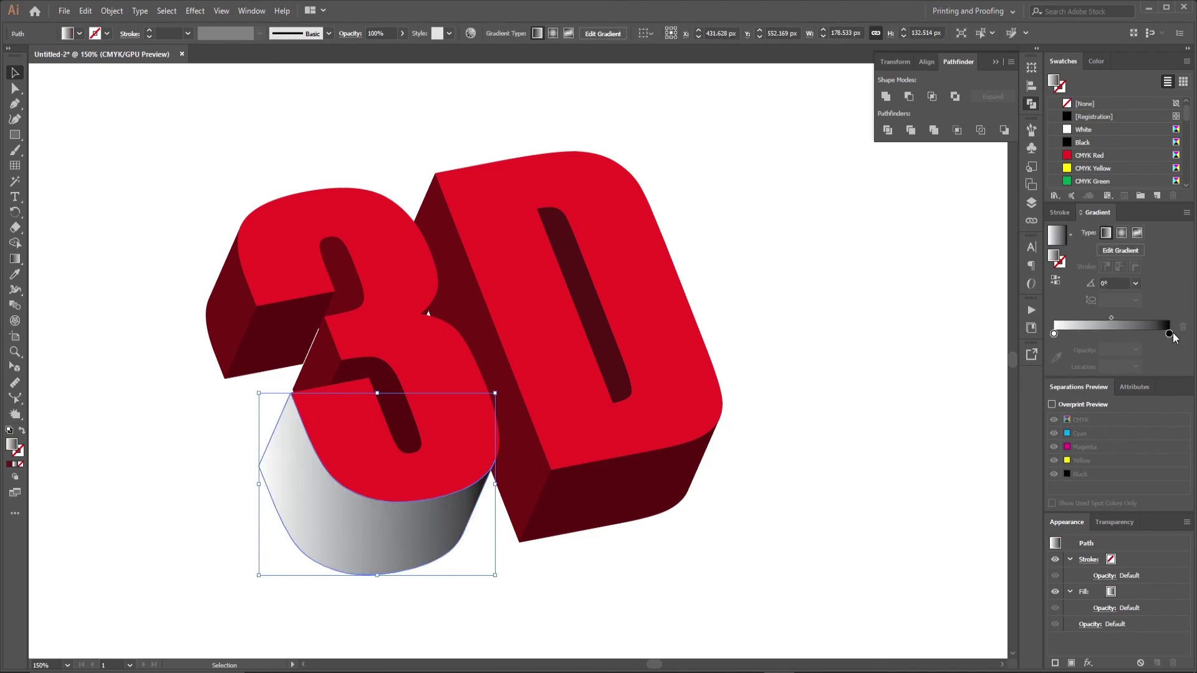
{"action": "left_click", "coordinate": [1170, 334]}
{"action": "left_click", "coordinate": [1055, 358]}
{"action": "left_click", "coordinate": [293, 323]}
{"action": "left_click", "coordinate": [15, 73]}
{"action": "left_click", "coordinate": [131, 140]}
{"action": "left_click", "coordinate": [1054, 318]}
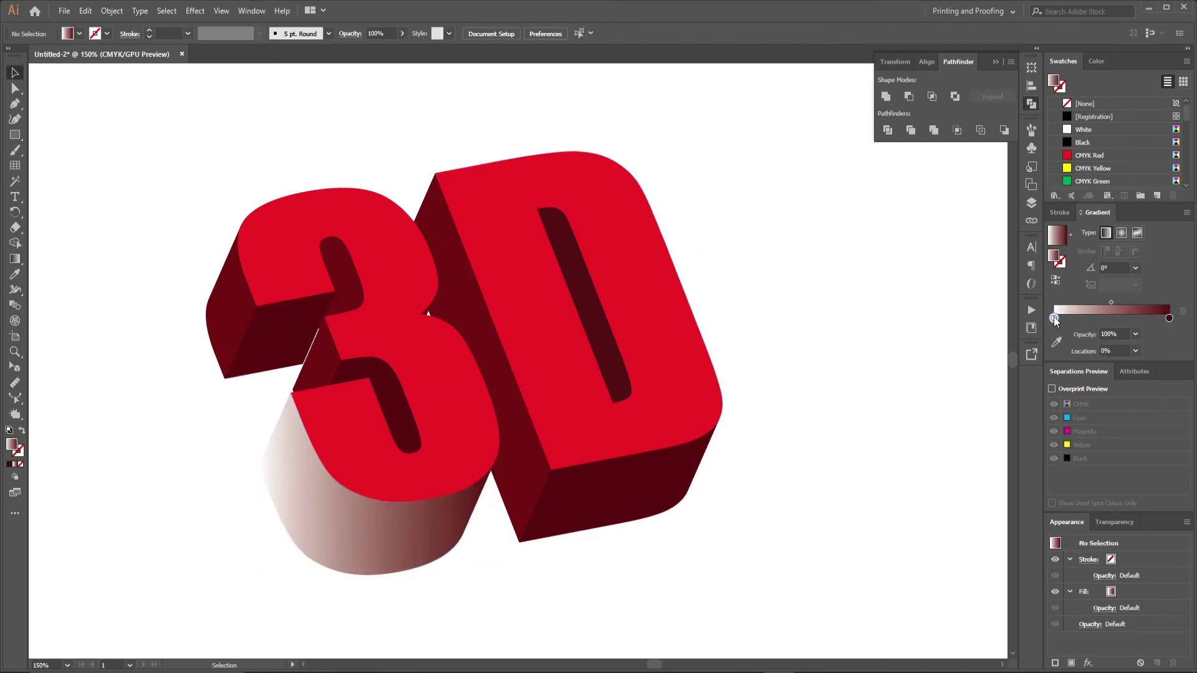
{"action": "left_click", "coordinate": [1056, 341]}
{"action": "left_click", "coordinate": [335, 277]}
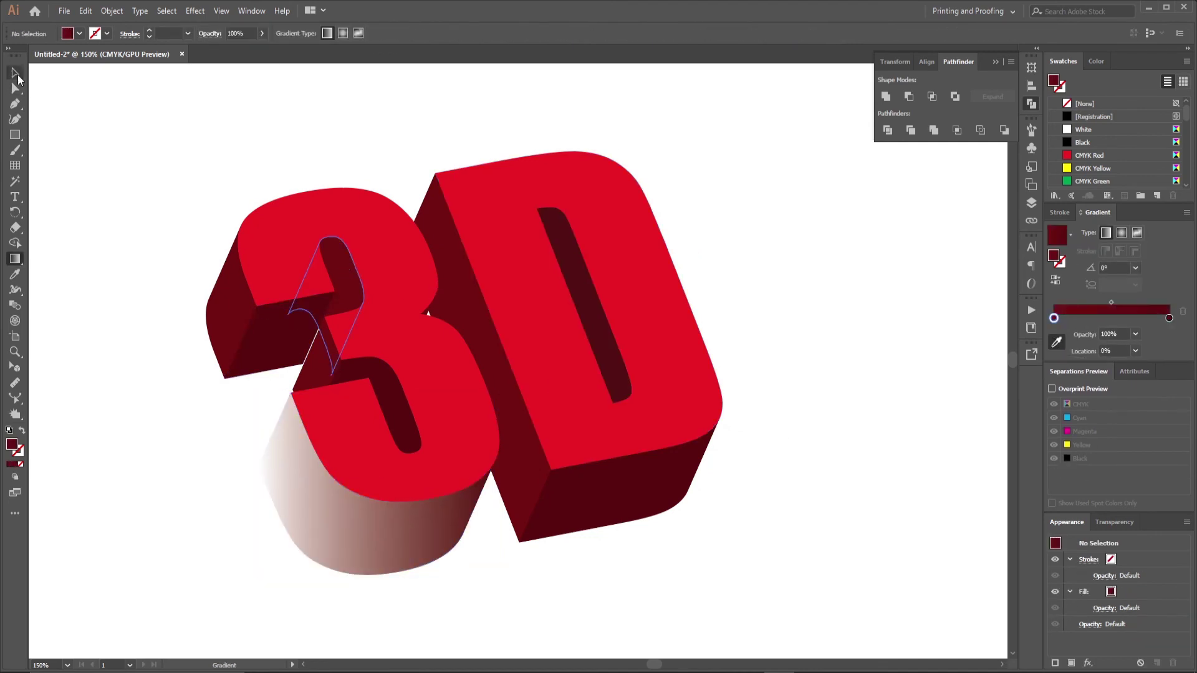
{"action": "left_click", "coordinate": [16, 73]}
Set the start colour of the gradient on the 3's lower side face to the dark red sampled from the upper notch.
{"action": "left_click", "coordinate": [284, 488]}
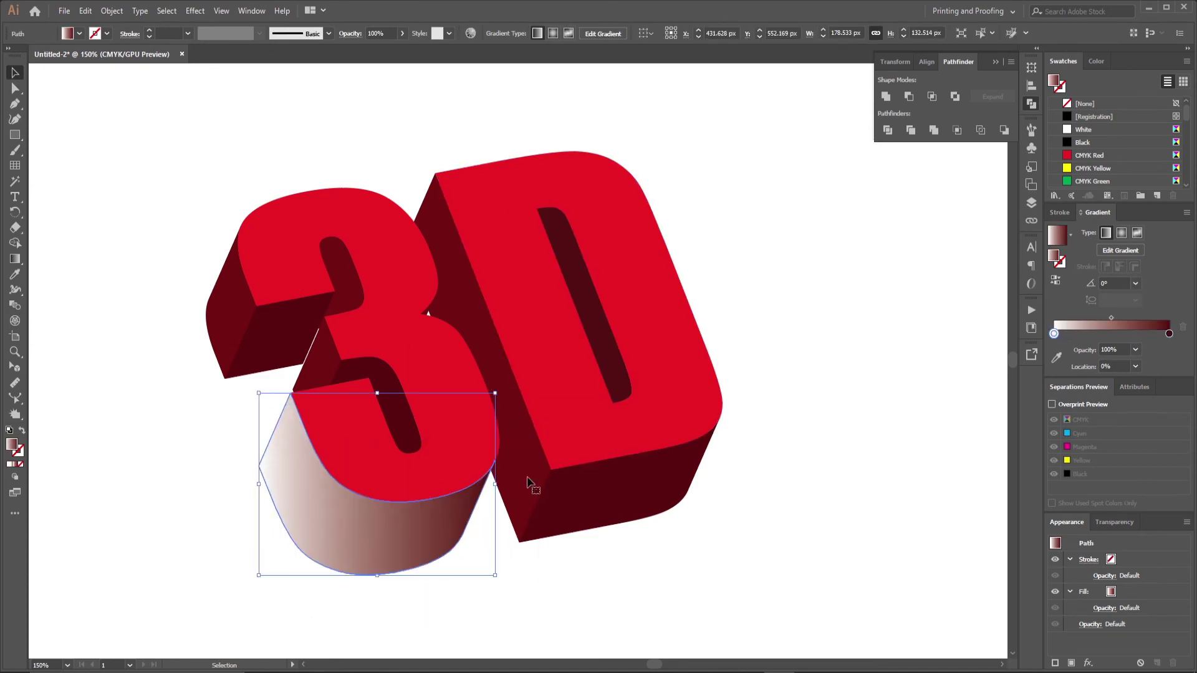
{"action": "left_click", "coordinate": [1057, 357]}
{"action": "left_click", "coordinate": [336, 269]}
{"action": "left_click", "coordinate": [15, 73]}
{"action": "left_click", "coordinate": [143, 162]}
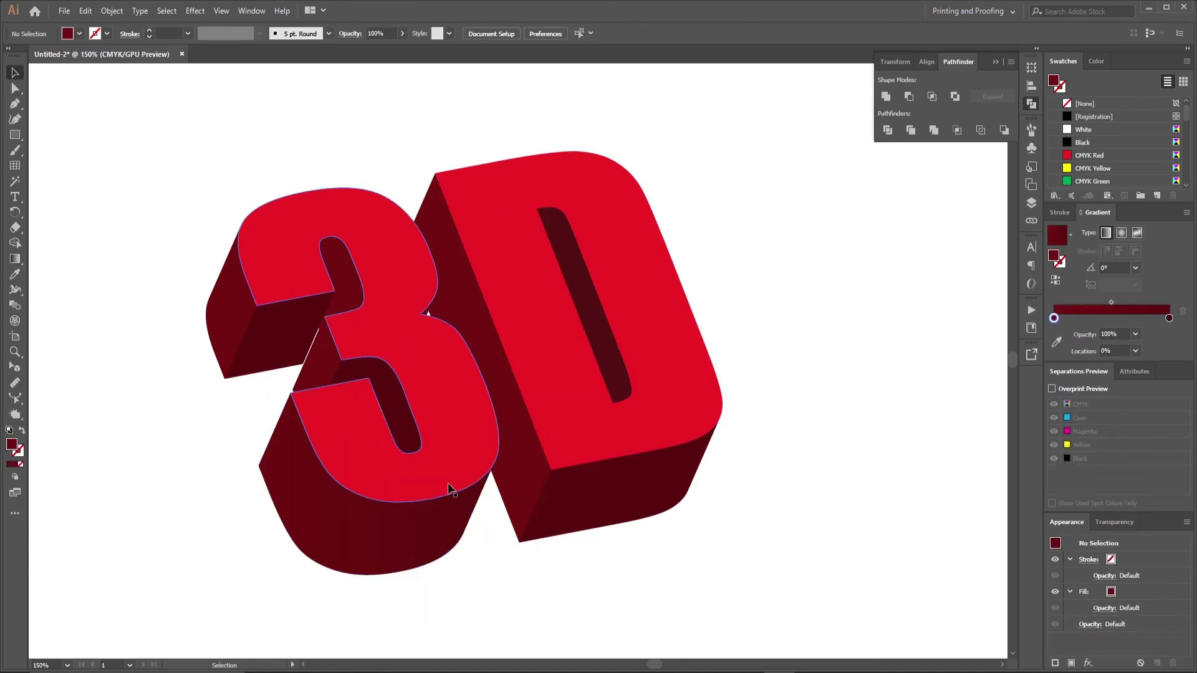
Move the gradient's darker end stop to a location of 47.09%.
{"action": "scroll", "coordinate": [444, 486], "scroll_direction": "down", "scroll_amount": 1}
{"action": "scroll", "coordinate": [434, 547], "scroll_direction": "up", "scroll_amount": 1}
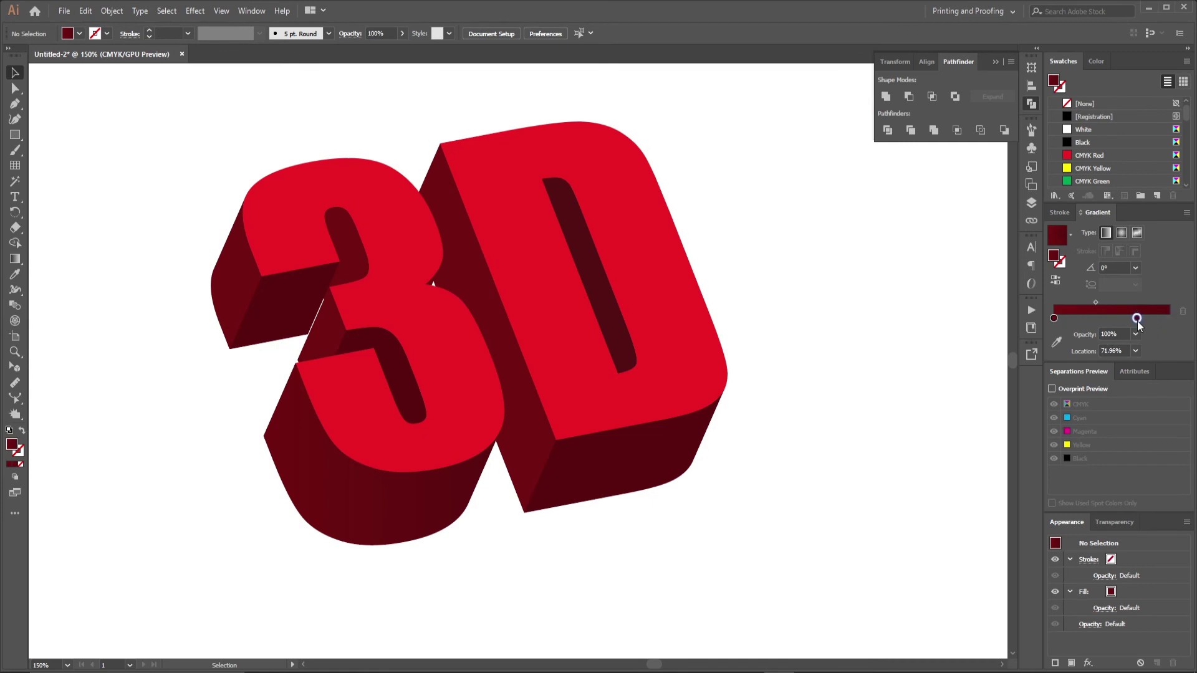
{"action": "scroll", "coordinate": [354, 514], "scroll_direction": "down", "scroll_amount": 2}
{"action": "scroll", "coordinate": [373, 541], "scroll_direction": "up", "scroll_amount": 2}
{"action": "scroll", "coordinate": [373, 540], "scroll_direction": "down", "scroll_amount": 1}
{"action": "scroll", "coordinate": [292, 383], "scroll_direction": "up", "scroll_amount": 1}
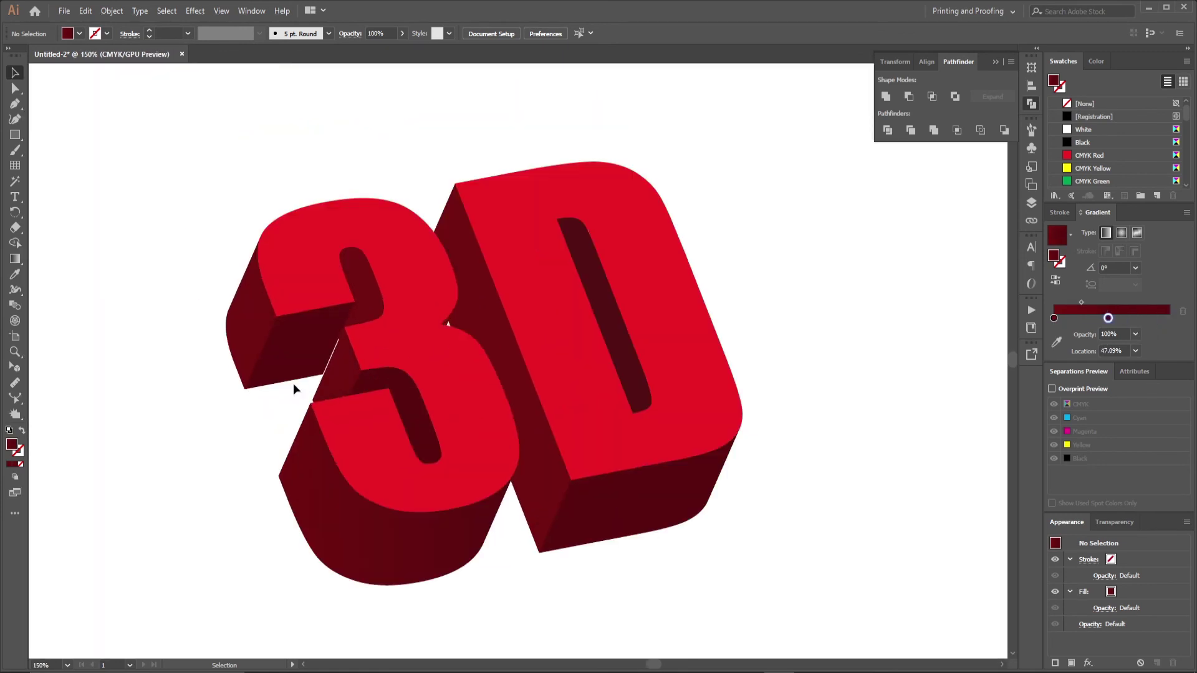
Review the shading across the front and side faces of the 3 and the D.
{"action": "left_click", "coordinate": [523, 394]}
{"action": "left_click", "coordinate": [466, 389]}
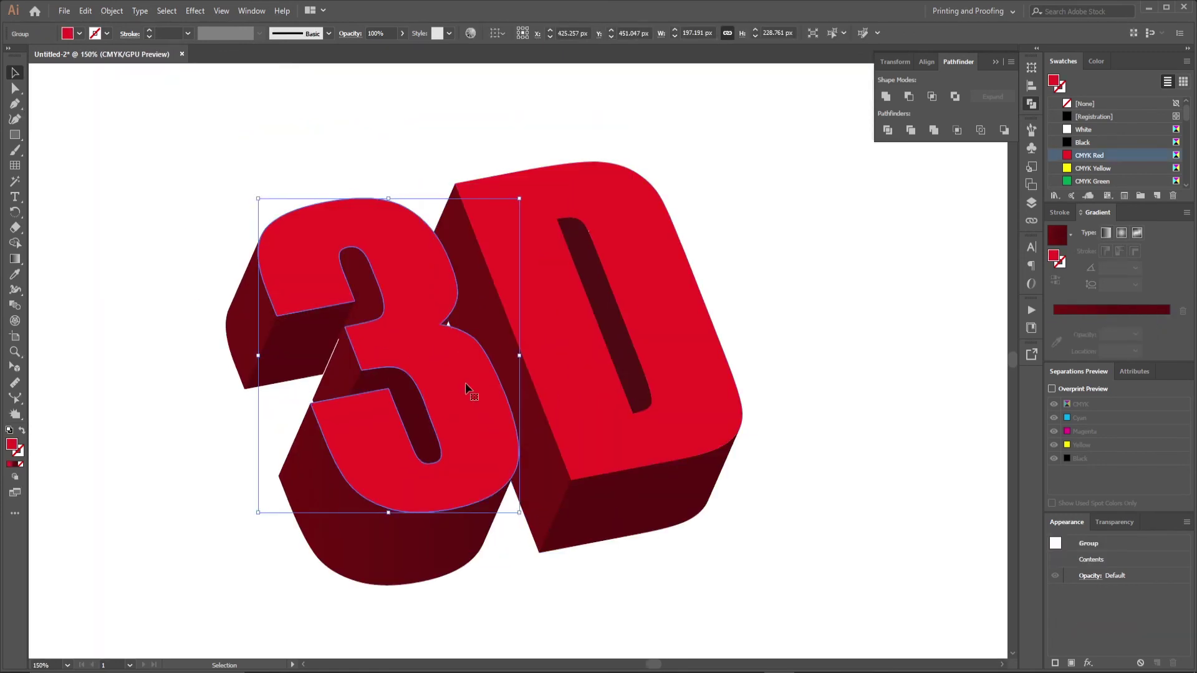
{"action": "scroll", "coordinate": [466, 386], "scroll_direction": "down", "scroll_amount": 1}
{"action": "scroll", "coordinate": [467, 388], "scroll_direction": "down", "scroll_amount": 2}
{"action": "scroll", "coordinate": [399, 413], "scroll_direction": "up", "scroll_amount": 1}
{"action": "left_click", "coordinate": [750, 403]}
{"action": "scroll", "coordinate": [553, 300], "scroll_direction": "up", "scroll_amount": 1}
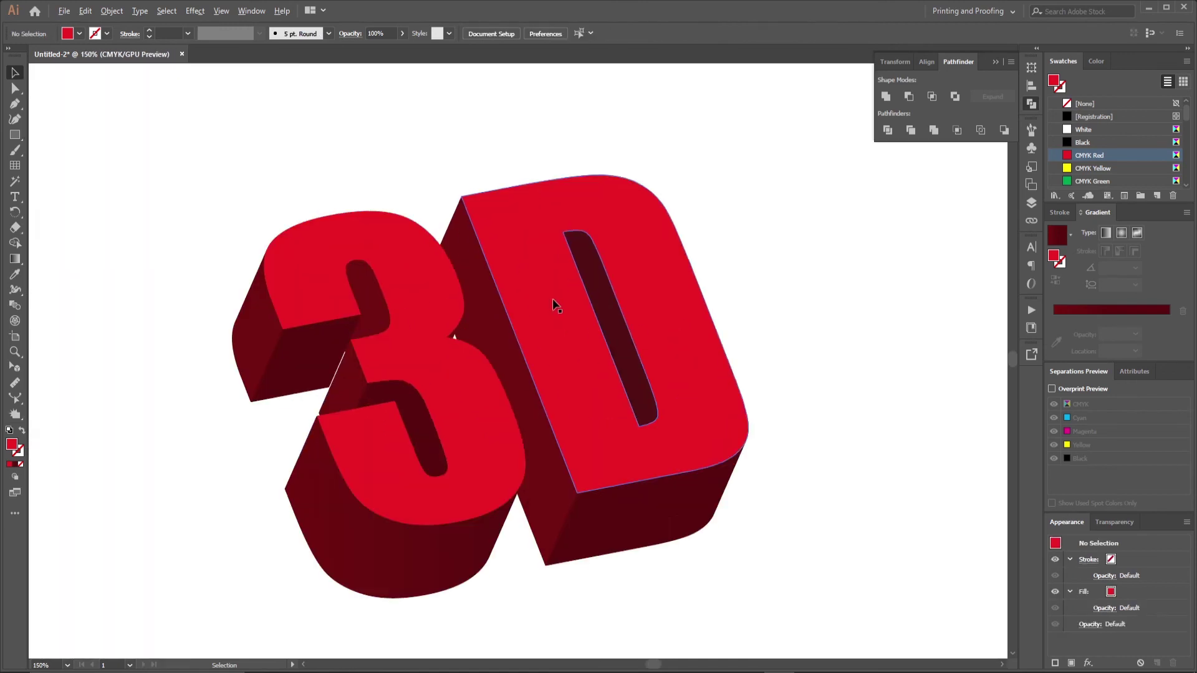
{"action": "left_click", "coordinate": [627, 322]}
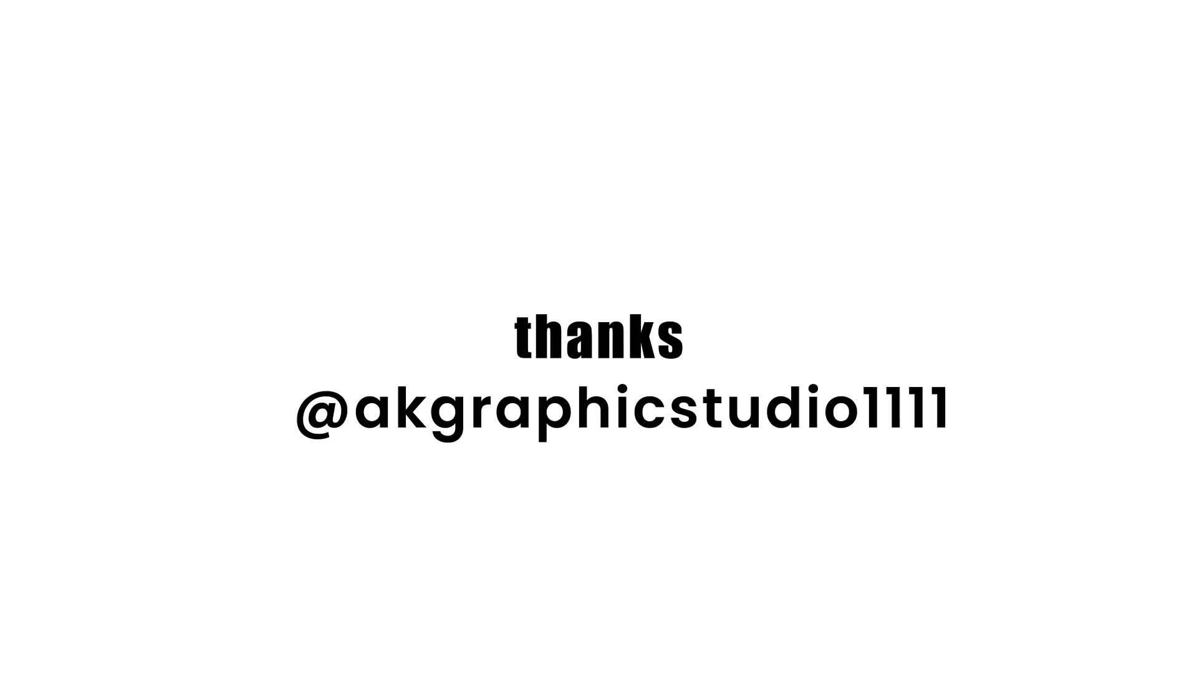